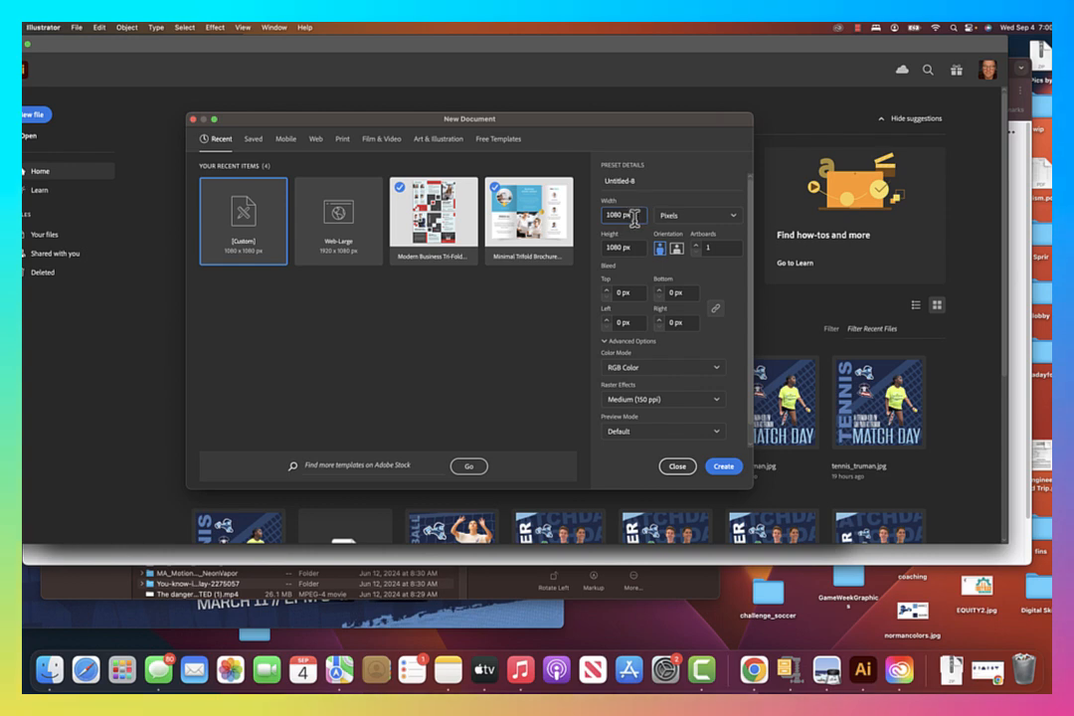
- Create a new 1080 x 1080 px document in RGB Color with Medium (150 ppi) raster effects
click(693, 227)
click(693, 242)
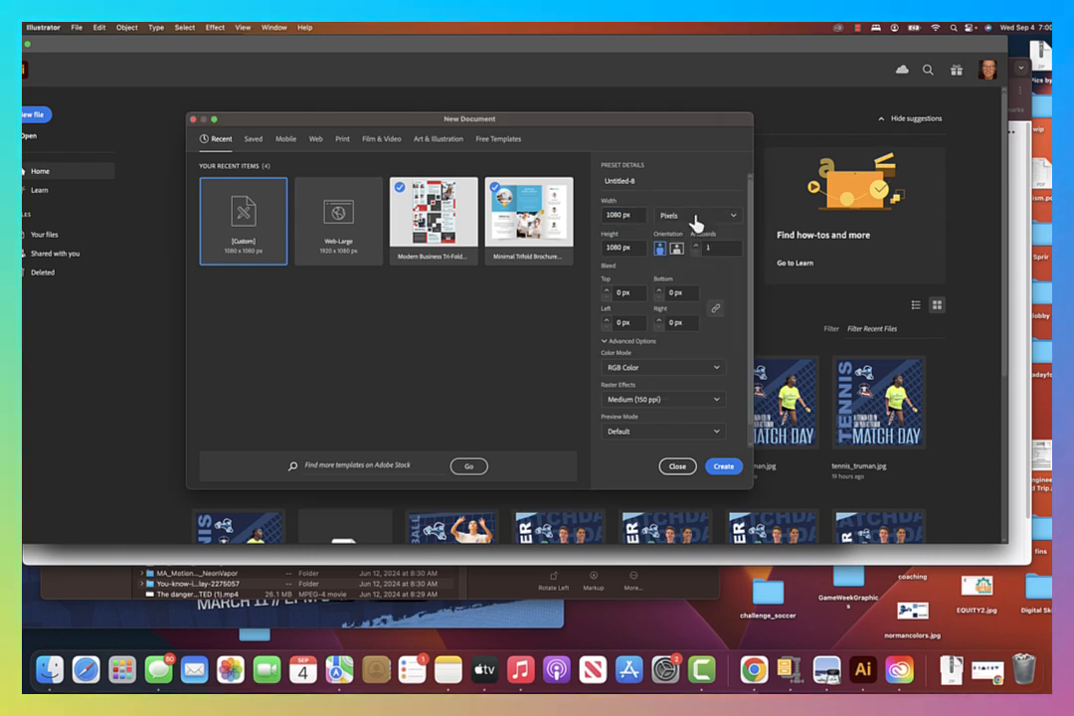
click(702, 225)
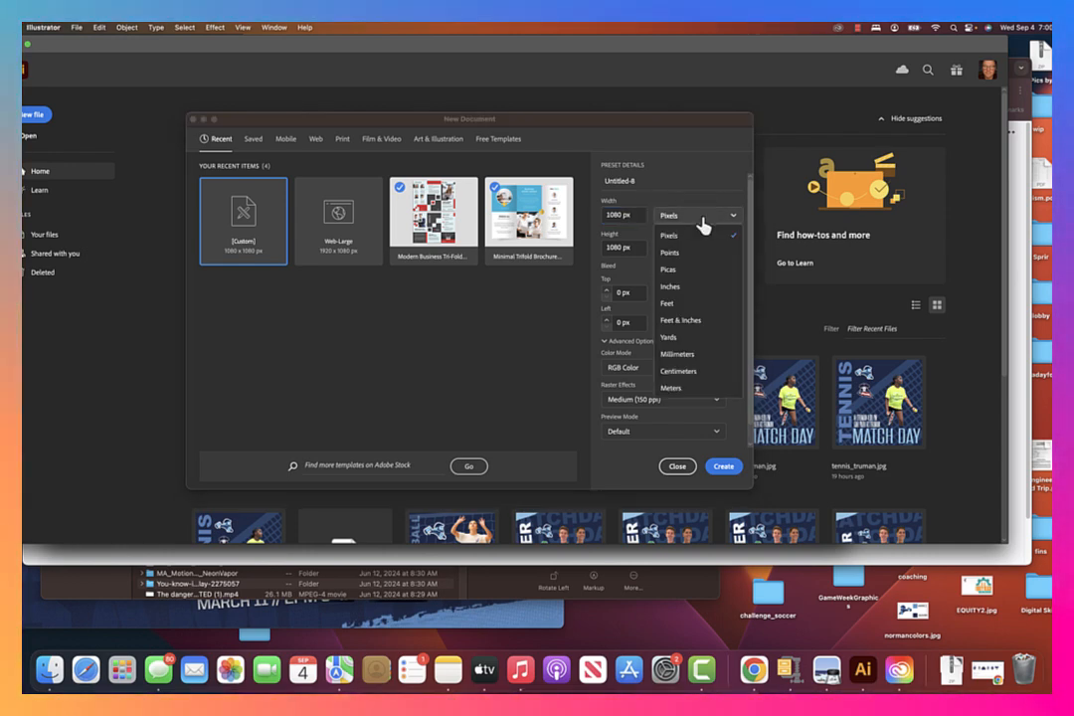
click(707, 182)
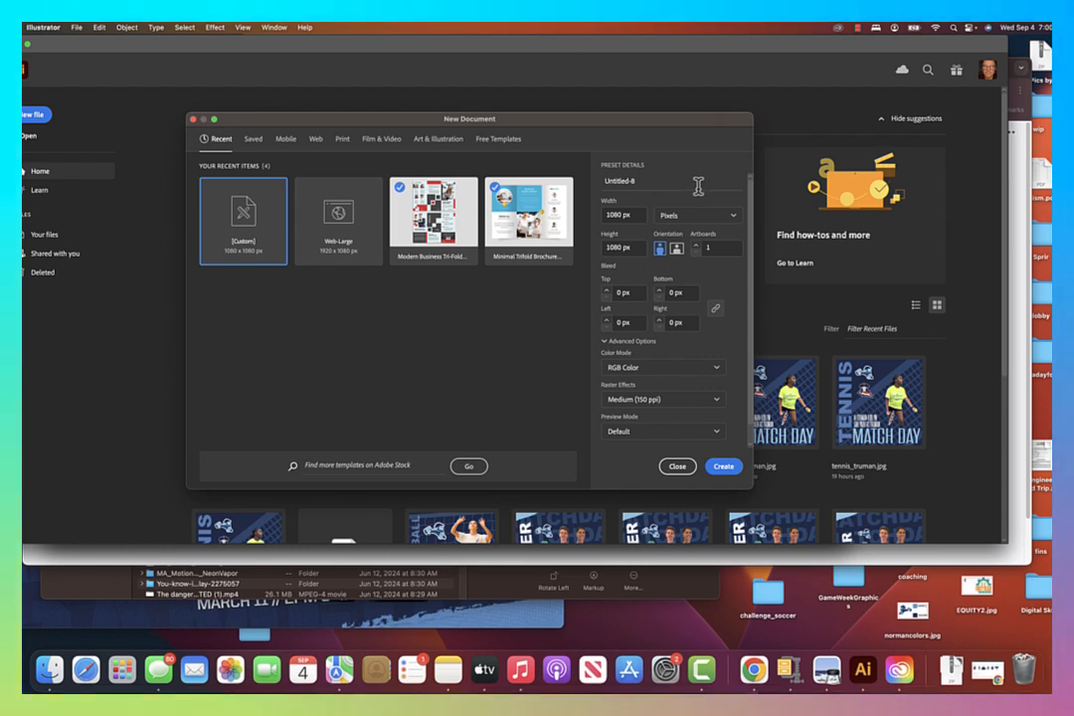
click(606, 245)
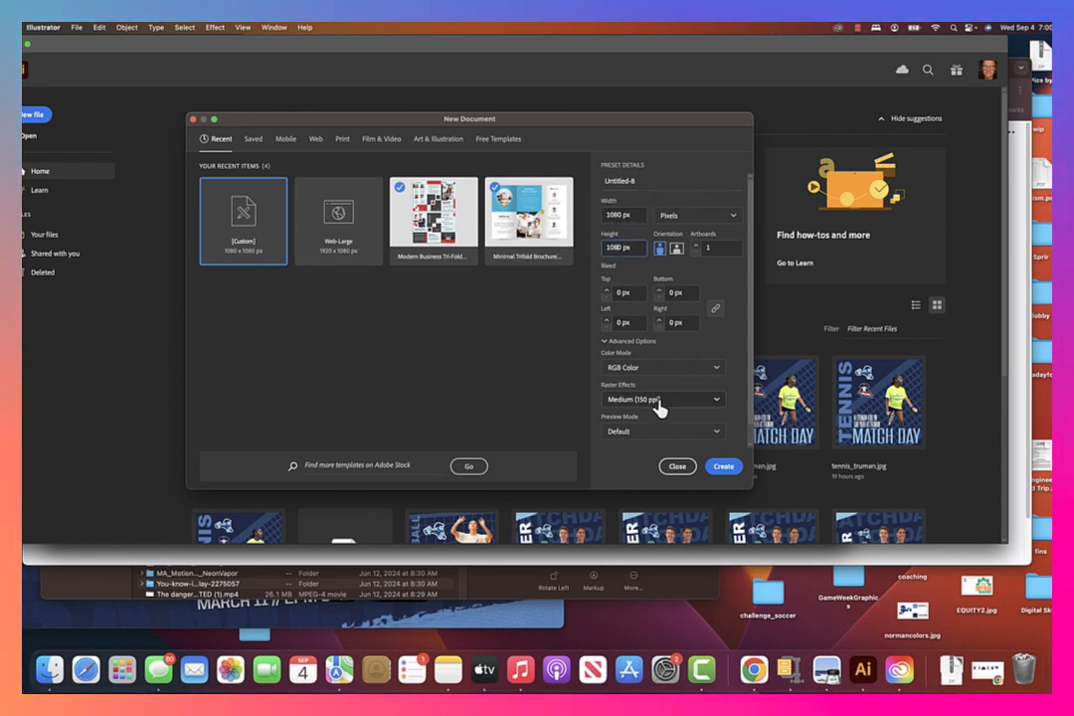
click(733, 476)
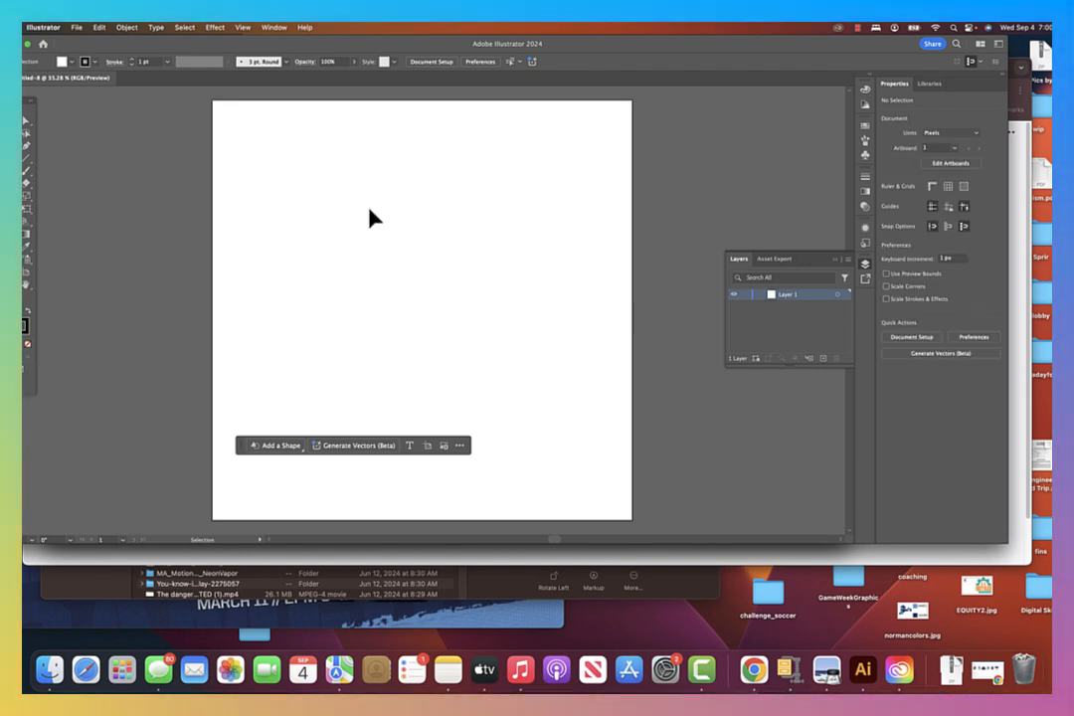
- Draw a three-sided polygon about 886 x 1010 px overlapping the artboard's upper-left corner
key(z)
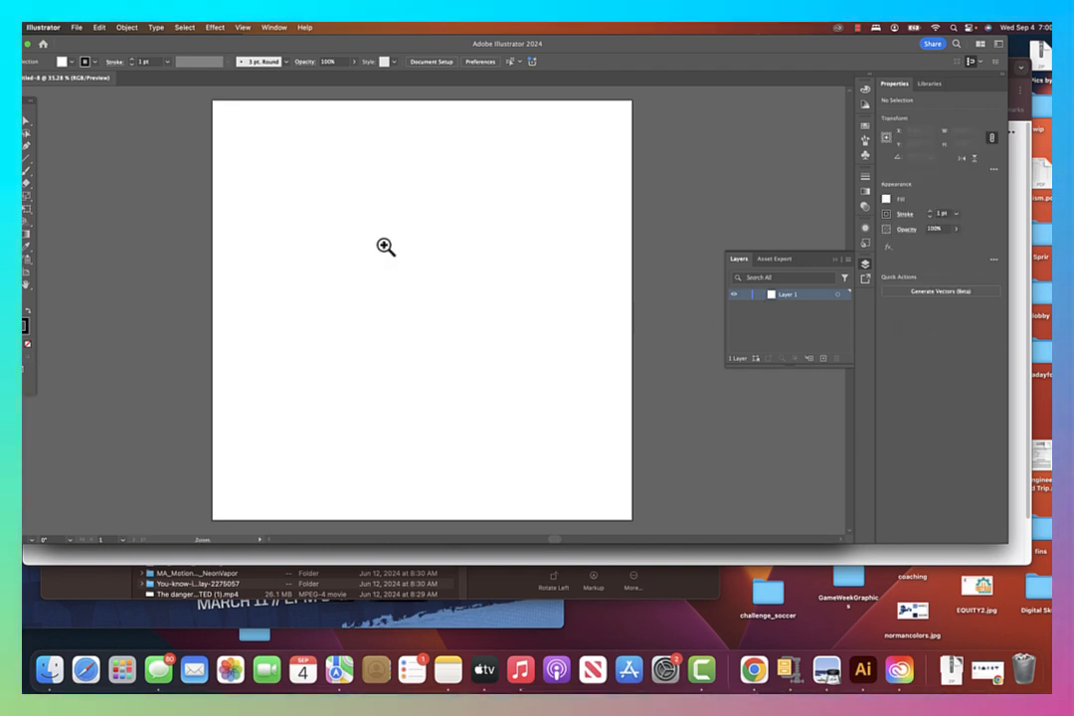
alt+click(399, 282)
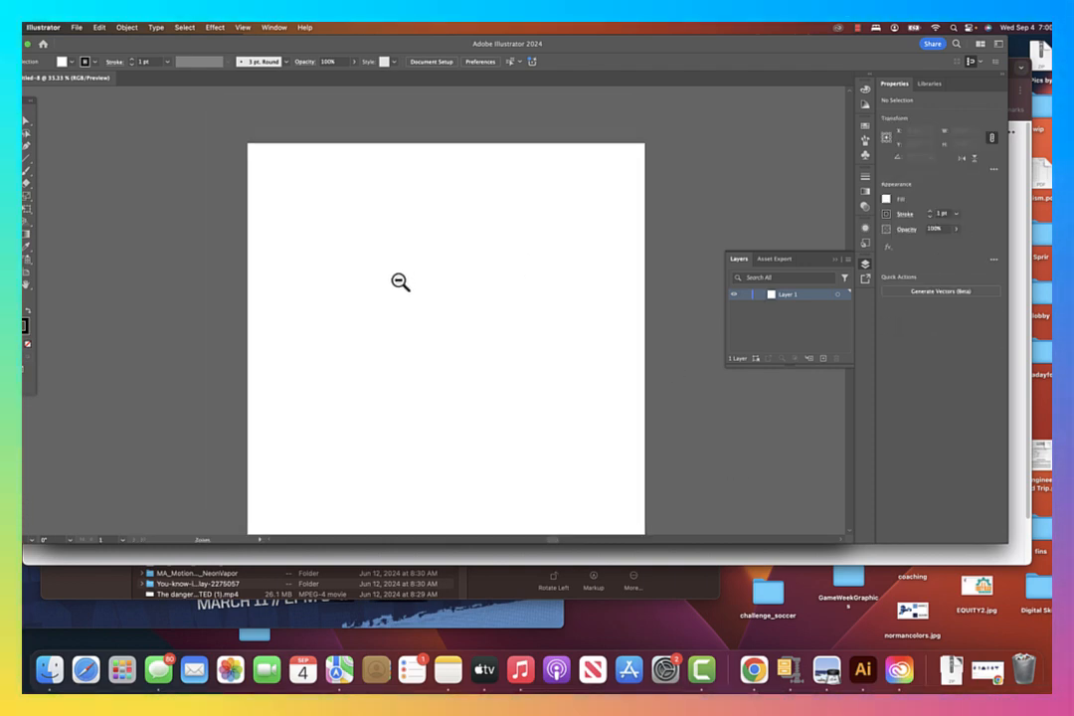
alt+click(457, 376)
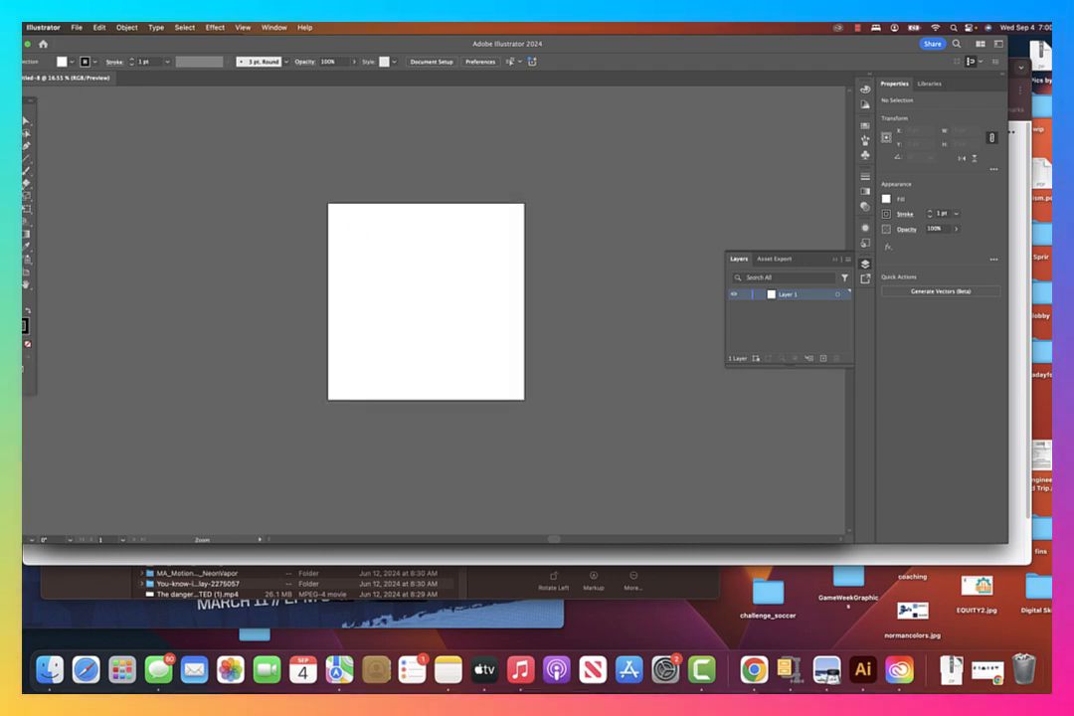
click(21, 174)
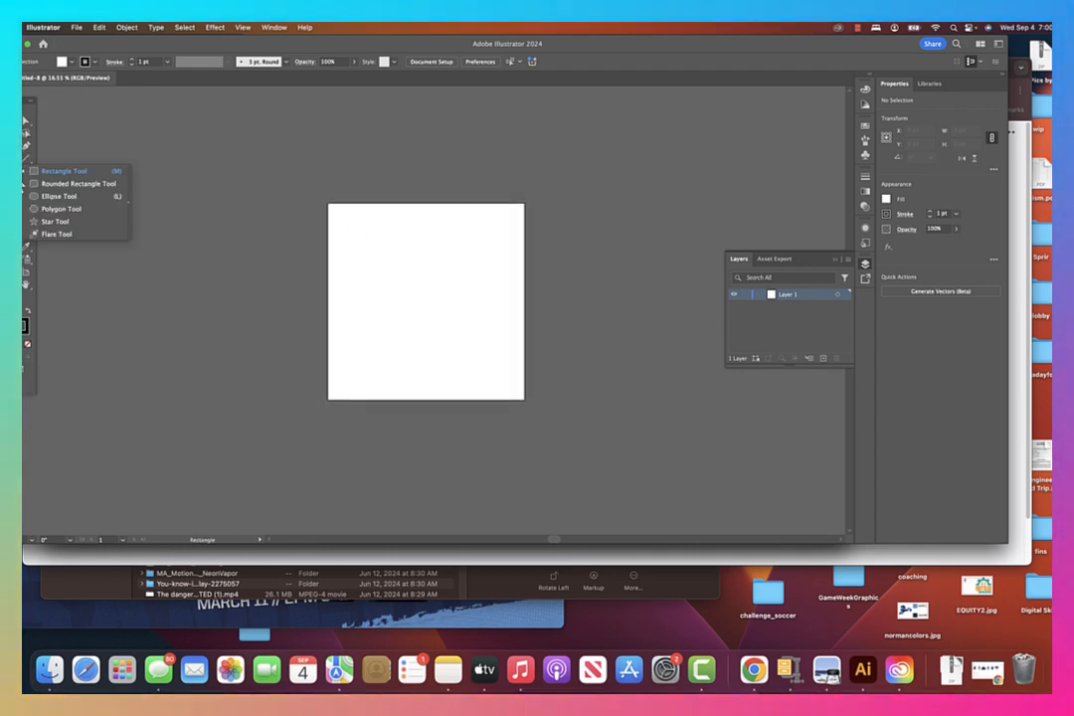
click(57, 211)
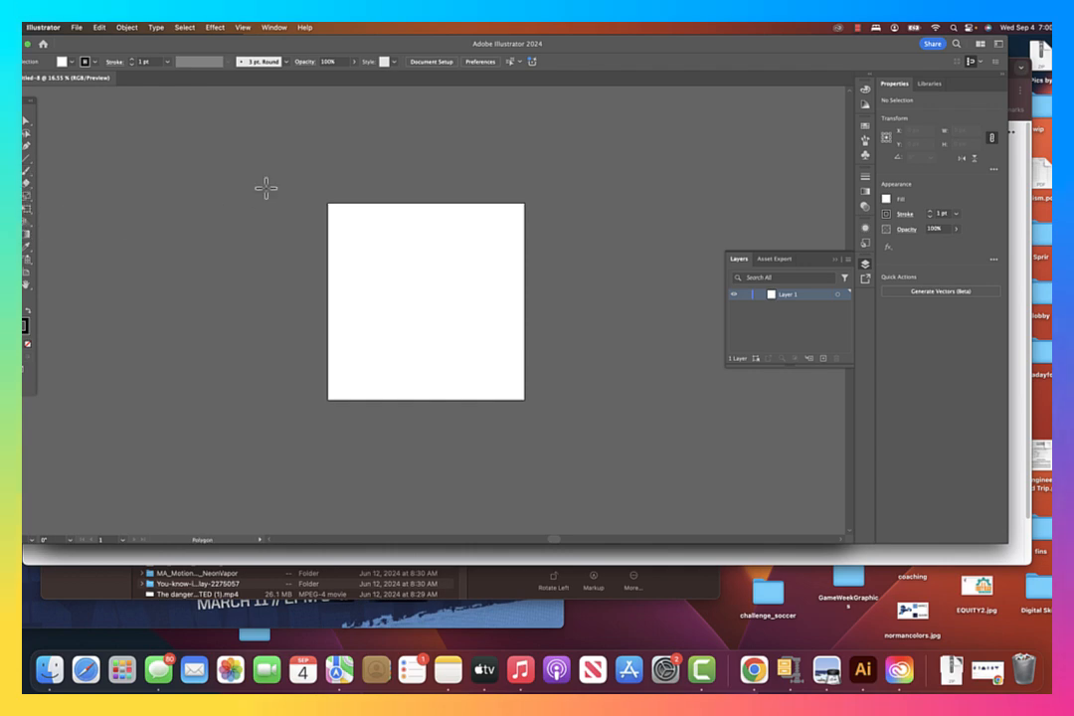
drag(265, 176, 320, 264)
key(Up)
key(Up)
key(Up)
key(Up)
key(Up)
key(Down)
key(Down)
key(Down)
key(Down)
key(Down)
key(Up)
key(Up)
key(Up)
key(Down)
key(Down)
key(Down)
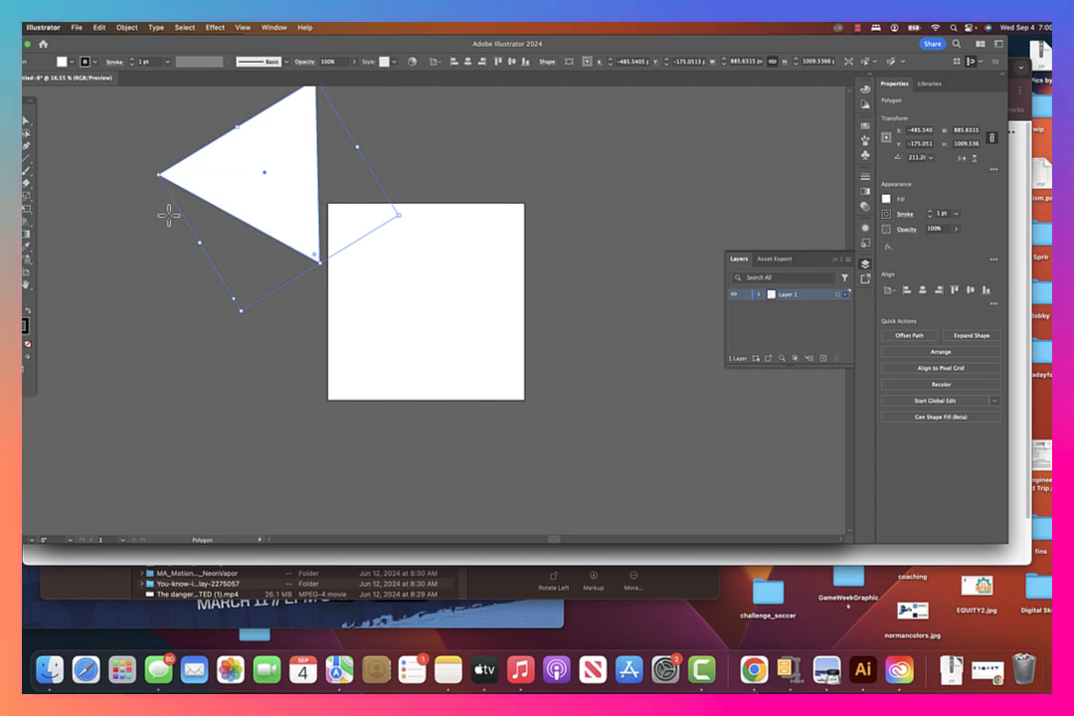
- Narrow and lengthen the triangle into a ray about 867 x 1302 px, with its tip inside the artboard and its wide end beyond the upper-left corner
key(v)
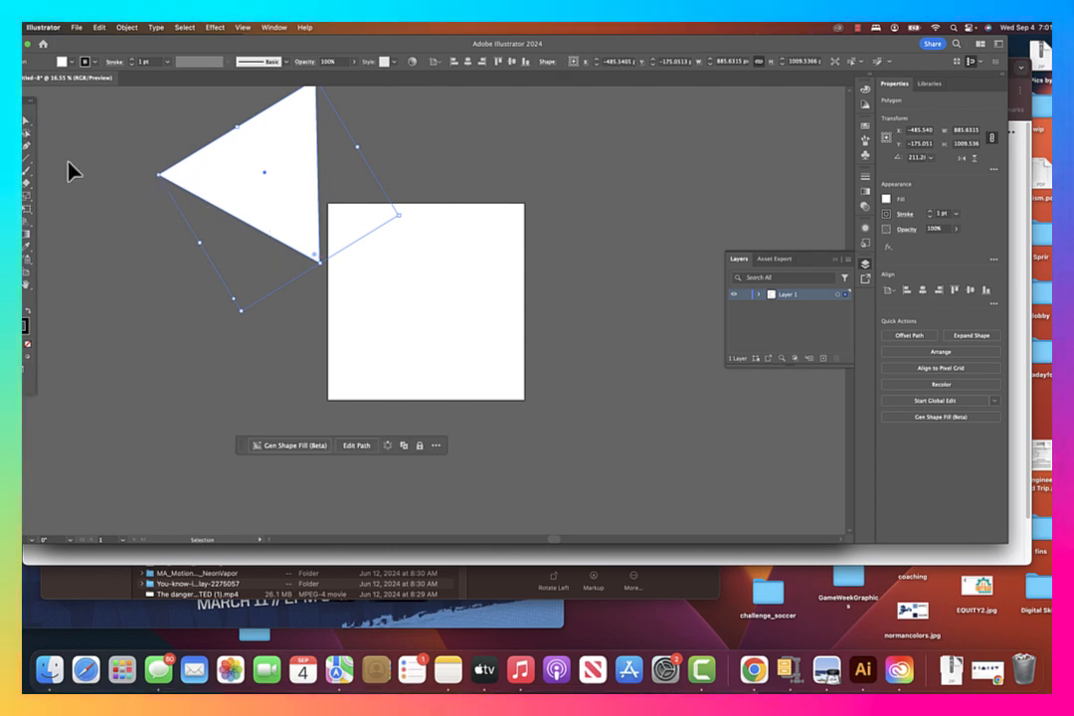
drag(201, 243, 318, 182)
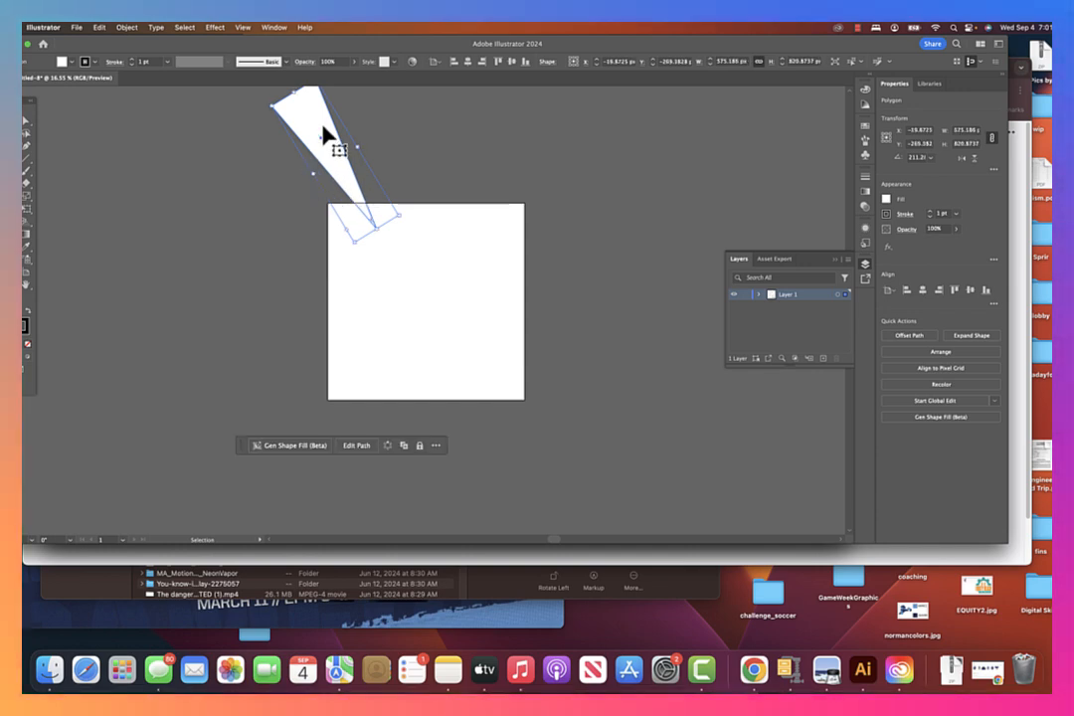
drag(323, 136, 364, 238)
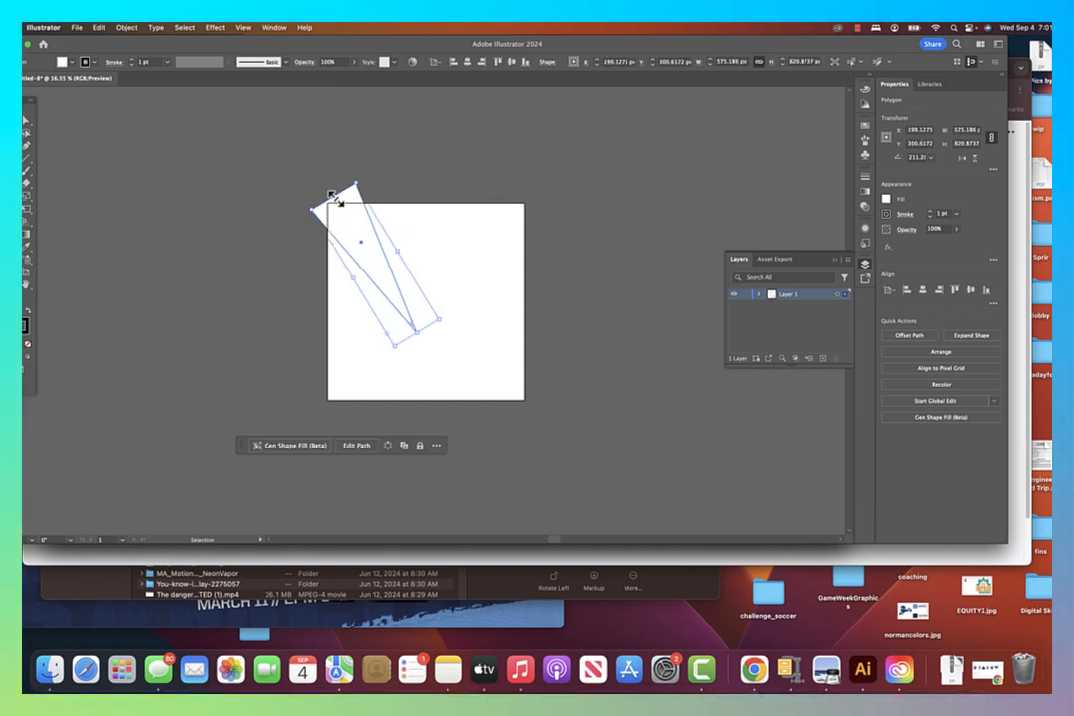
drag(336, 197, 262, 116)
drag(366, 263, 360, 263)
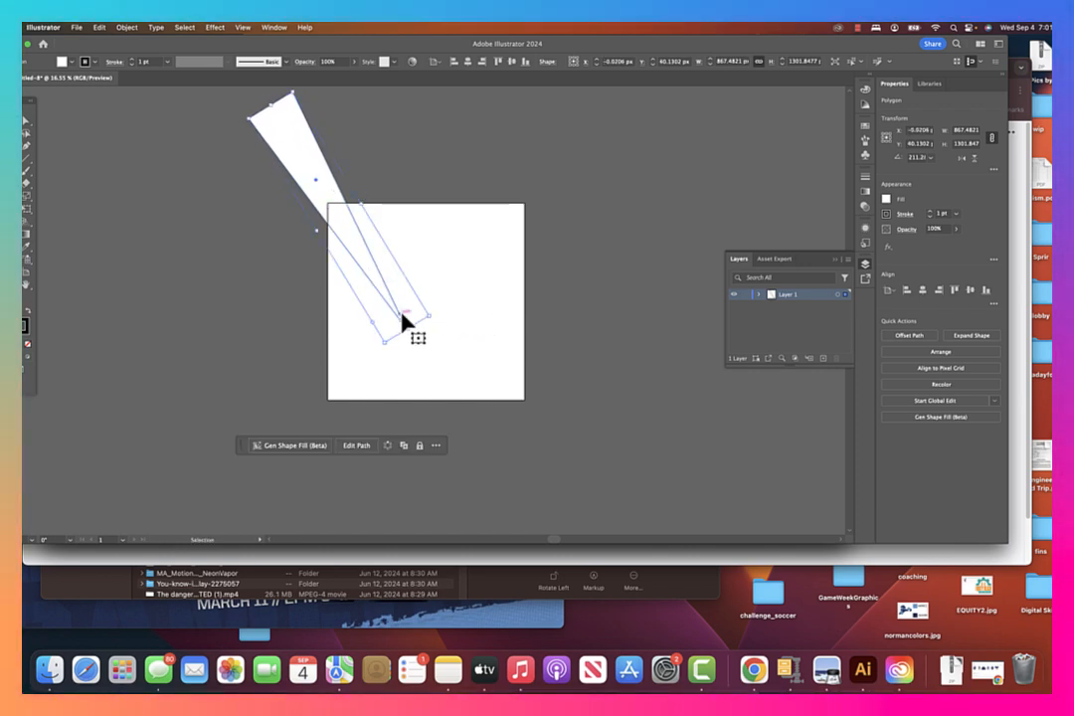
drag(402, 319, 384, 314)
click(567, 347)
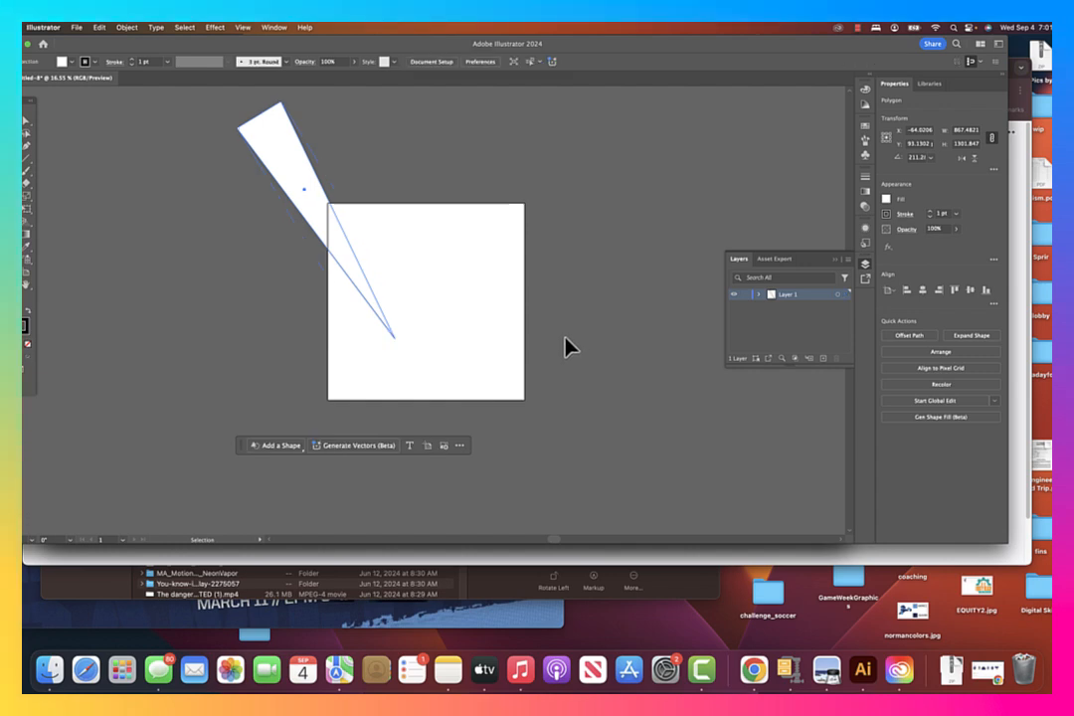
- Fill the ray with light orange and remove its stroke
click(311, 189)
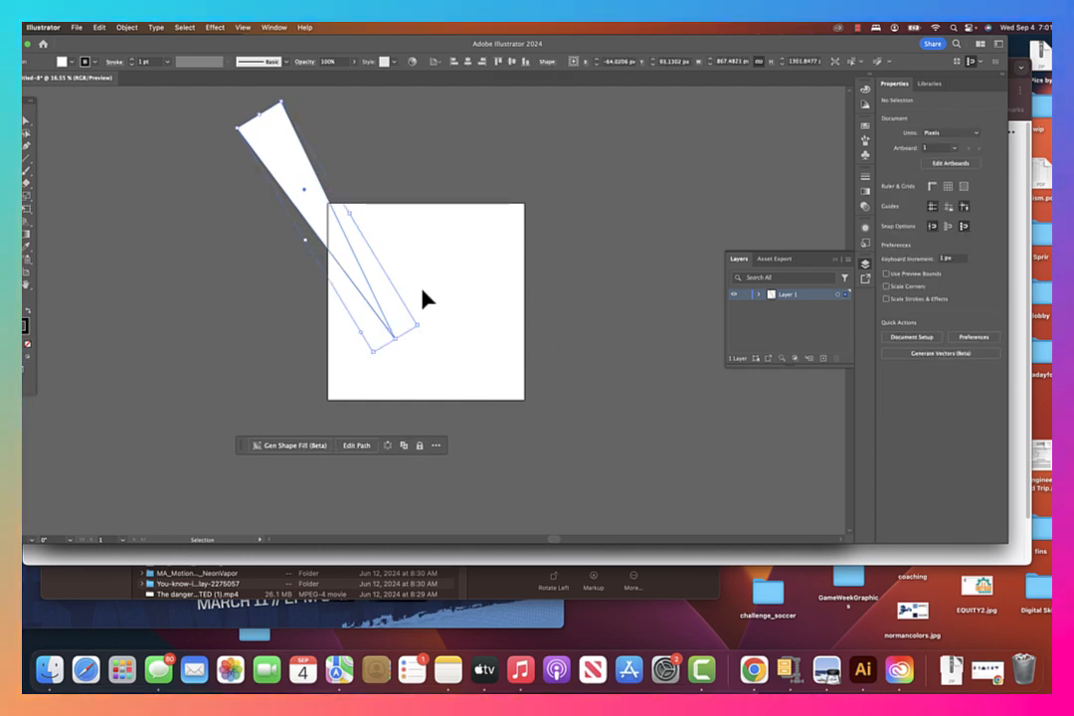
click(886, 201)
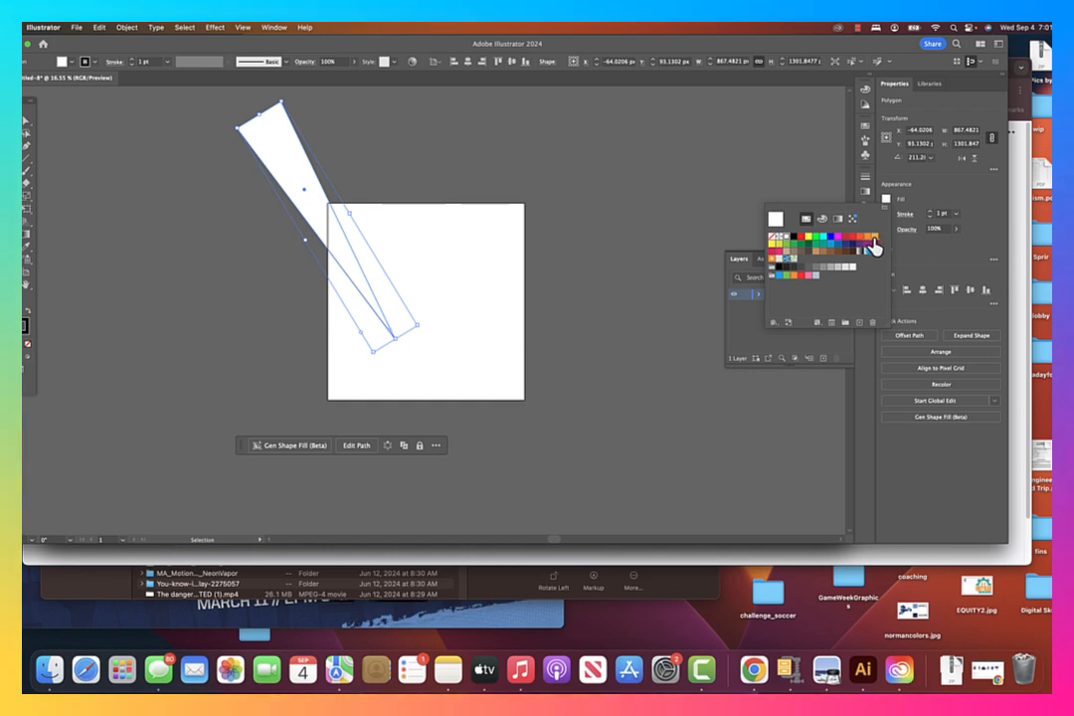
click(873, 237)
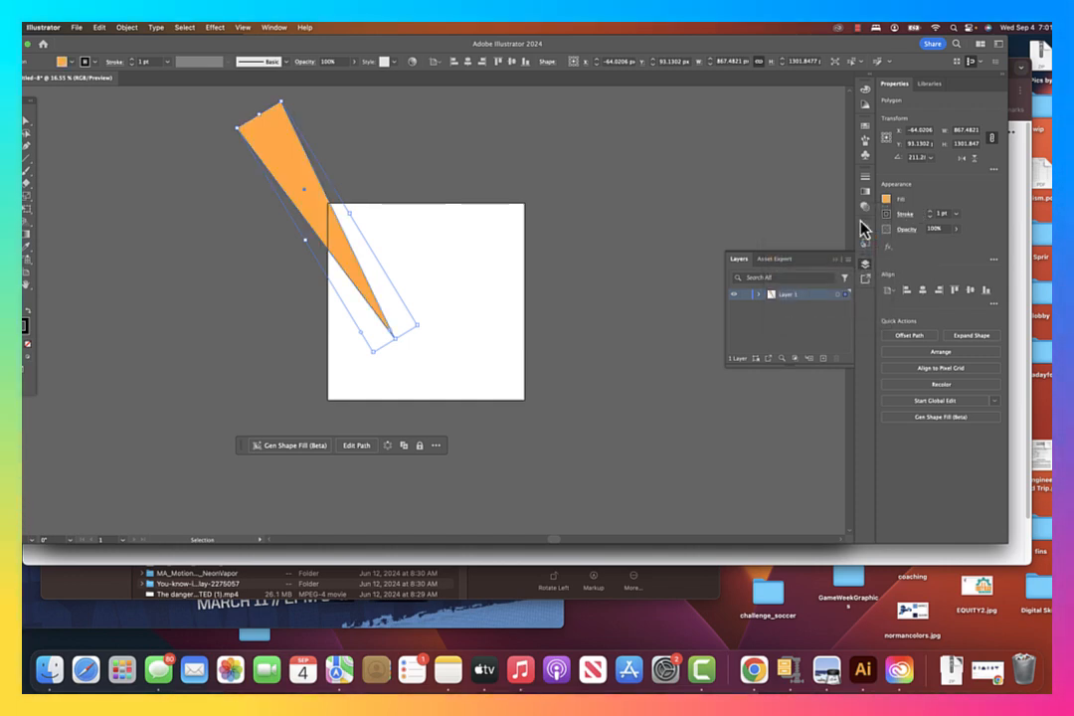
click(547, 287)
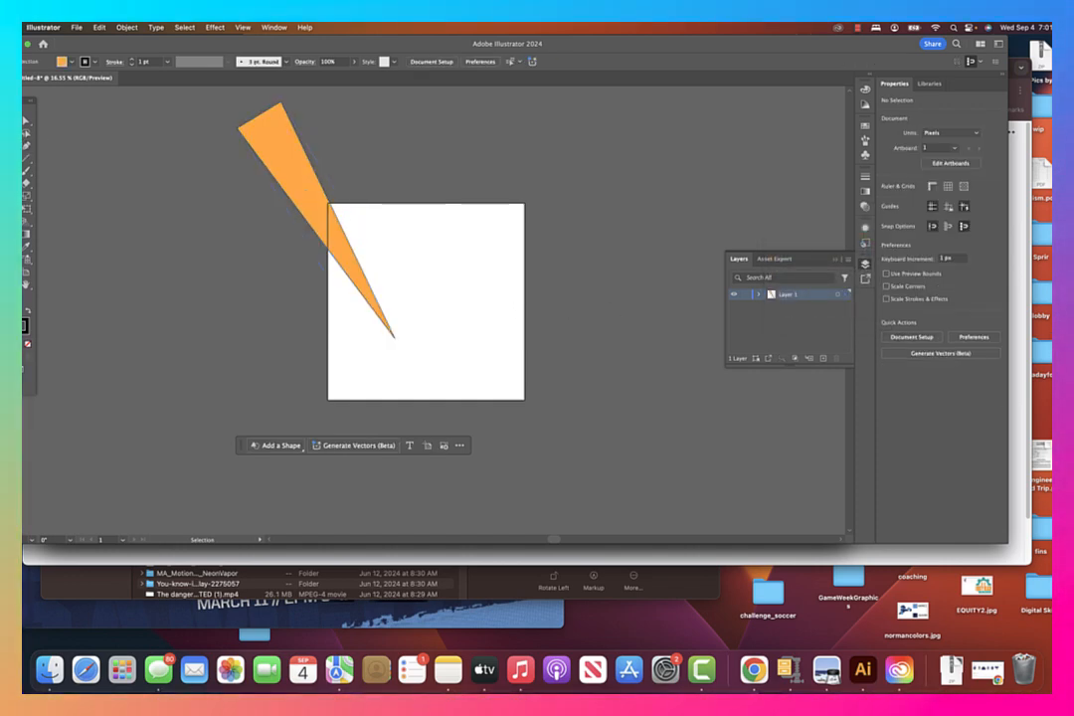
click(328, 198)
click(886, 217)
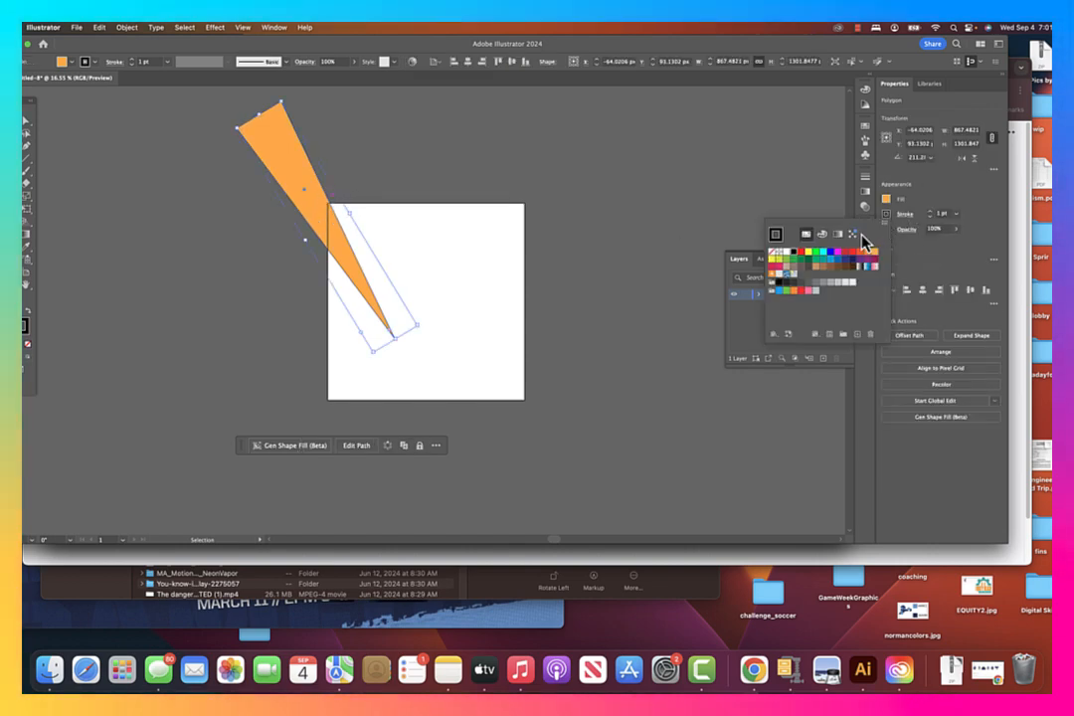
click(780, 253)
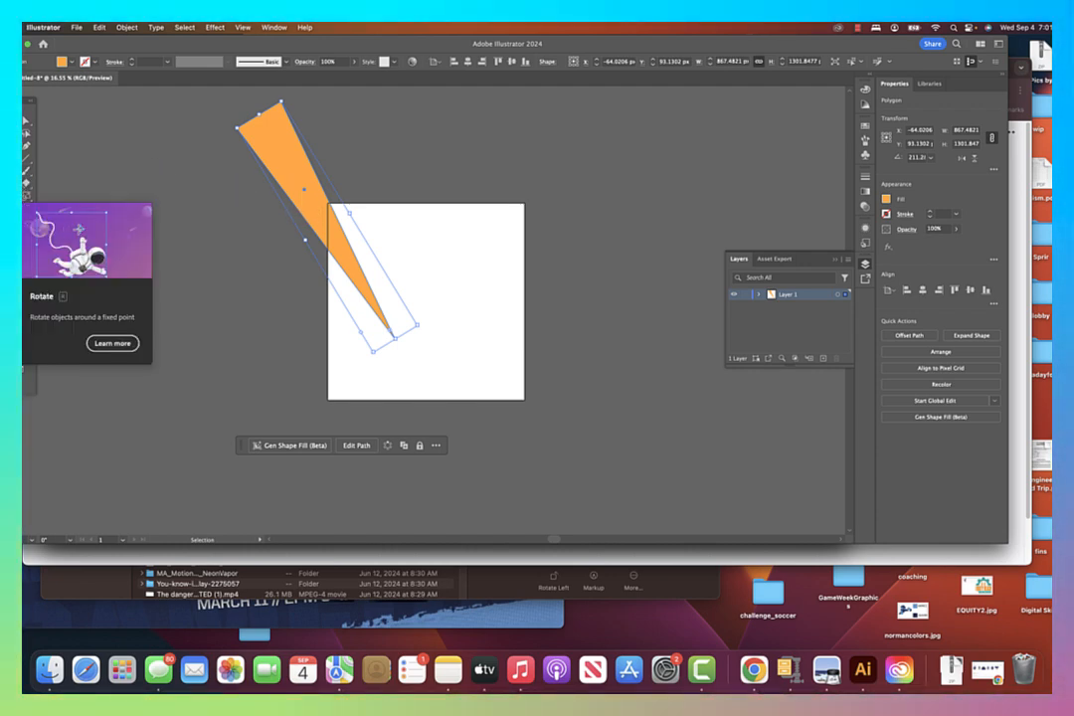
- Rotate a copy of the ray clockwise by about 22° around a pivot just beyond its tip
click(26, 196)
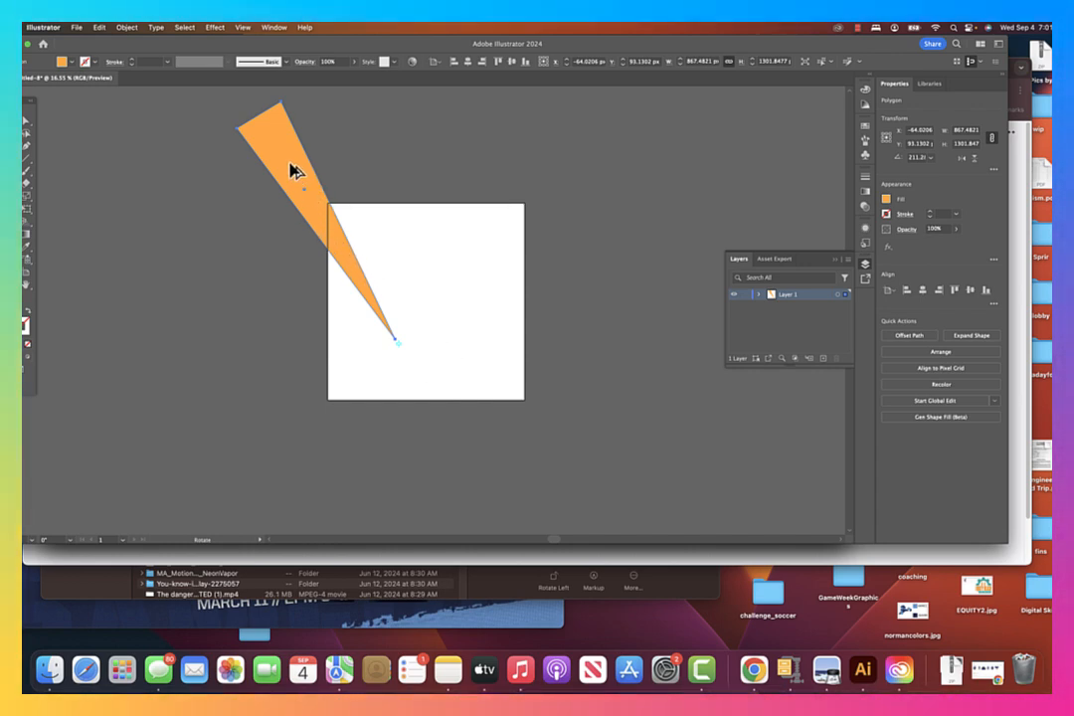
drag(295, 171, 375, 164)
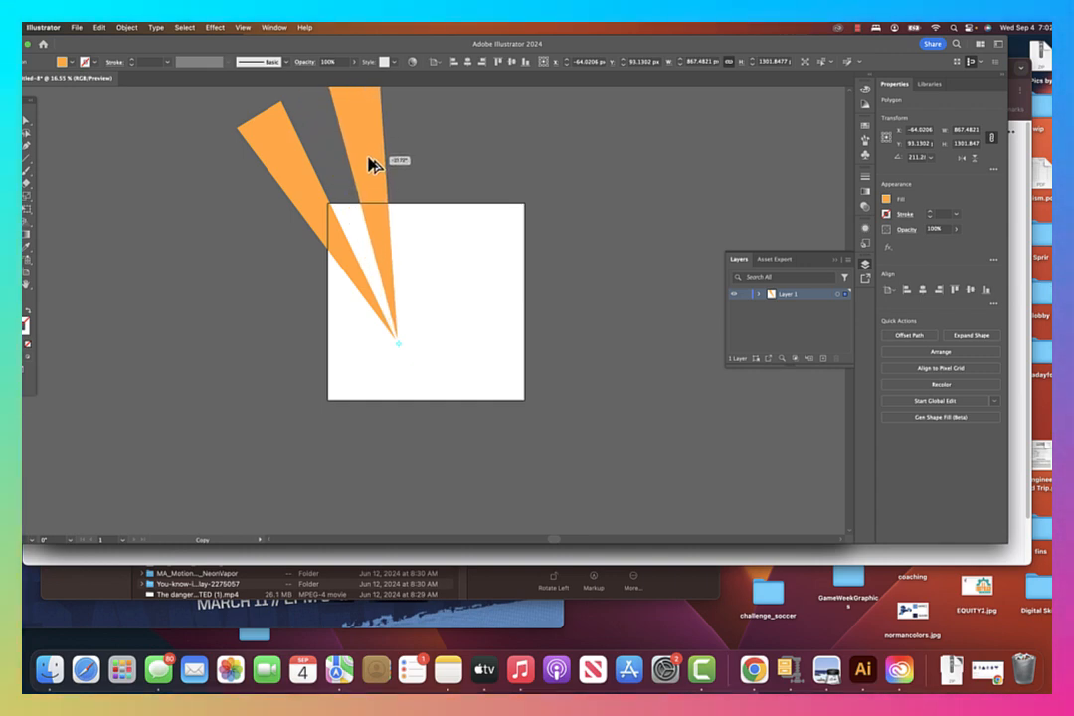
drag(368, 164, 367, 162)
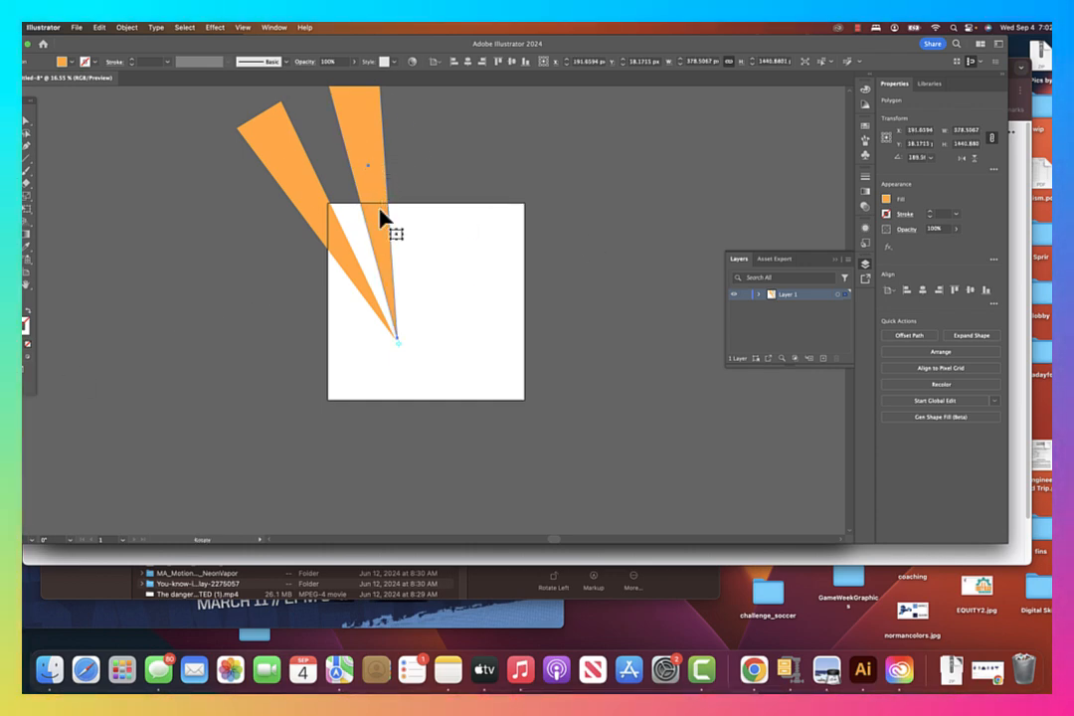
- Repeat the rotated copy until the rays go all the way around the pivot
key(super+d)
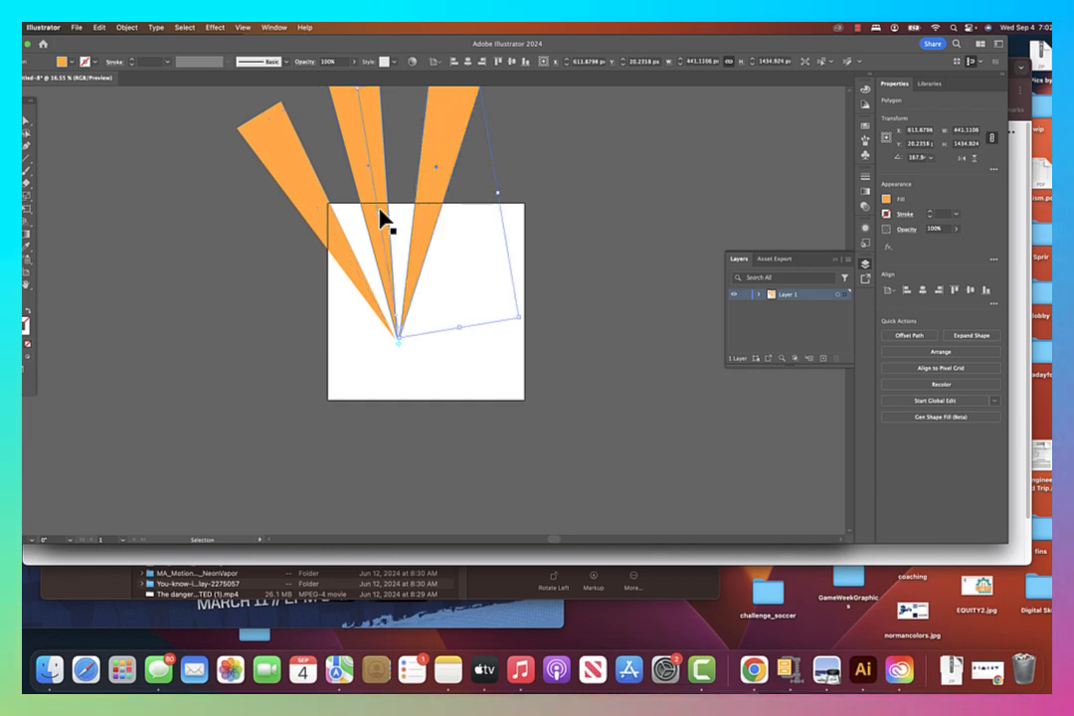
key(super+d)
key(super+d)
key(super+d)
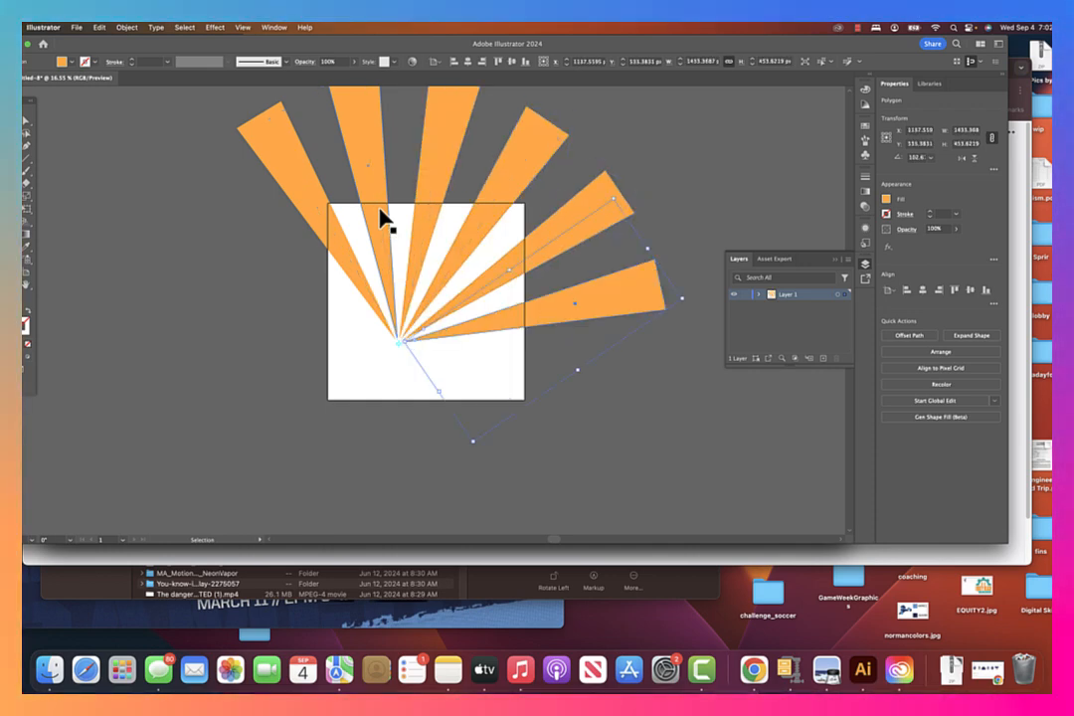
key(super+d)
key(super+d)
key(super+d)
key(super+d)
key(super+d)
key(super+d)
key(super+d)
key(super+d)
key(super+d)
key(super+d)
key(super+d)
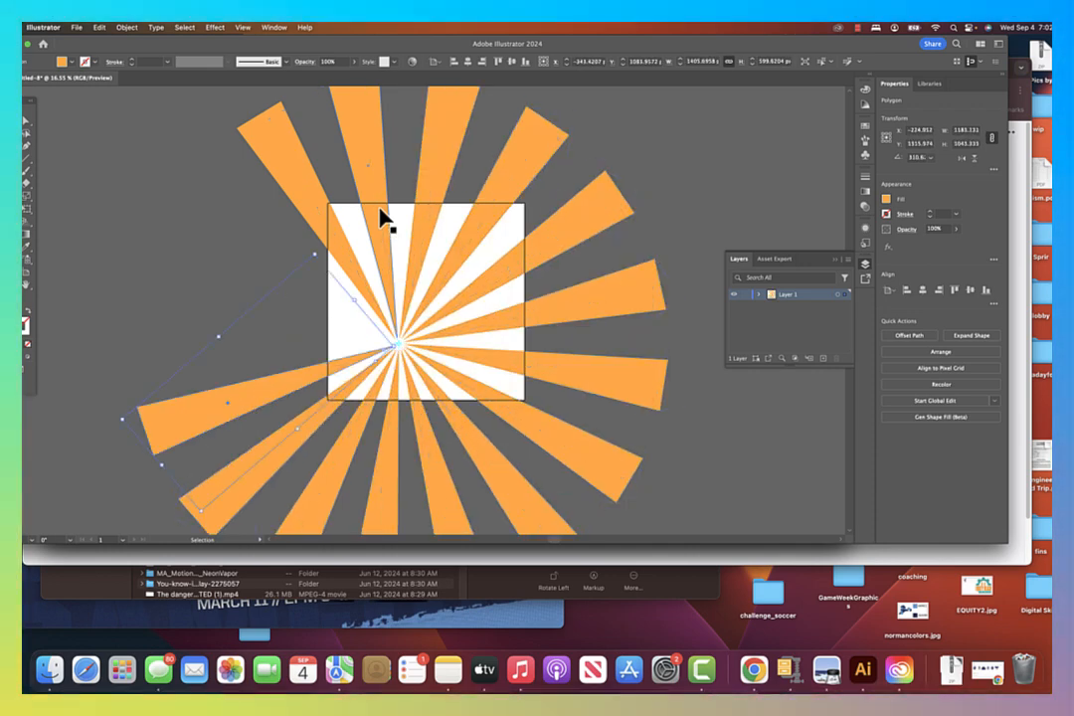
key(super+d)
key(super+d)
key(super+d)
- Delete the last ray copy, which crowds the original ray
key(r)
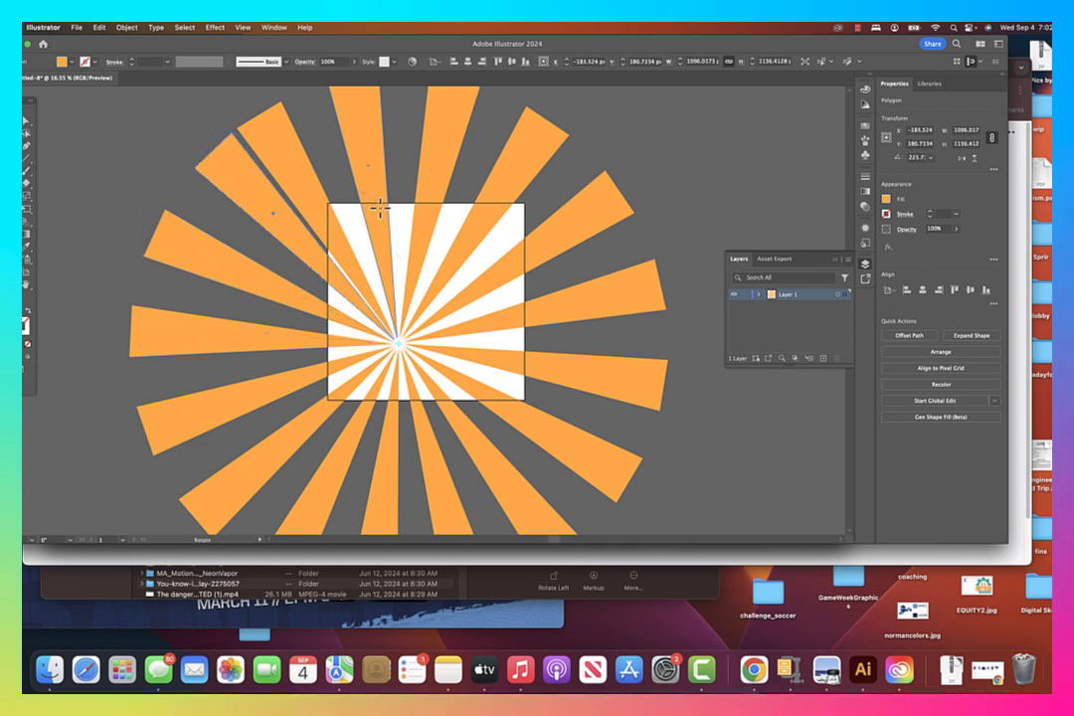
key(v)
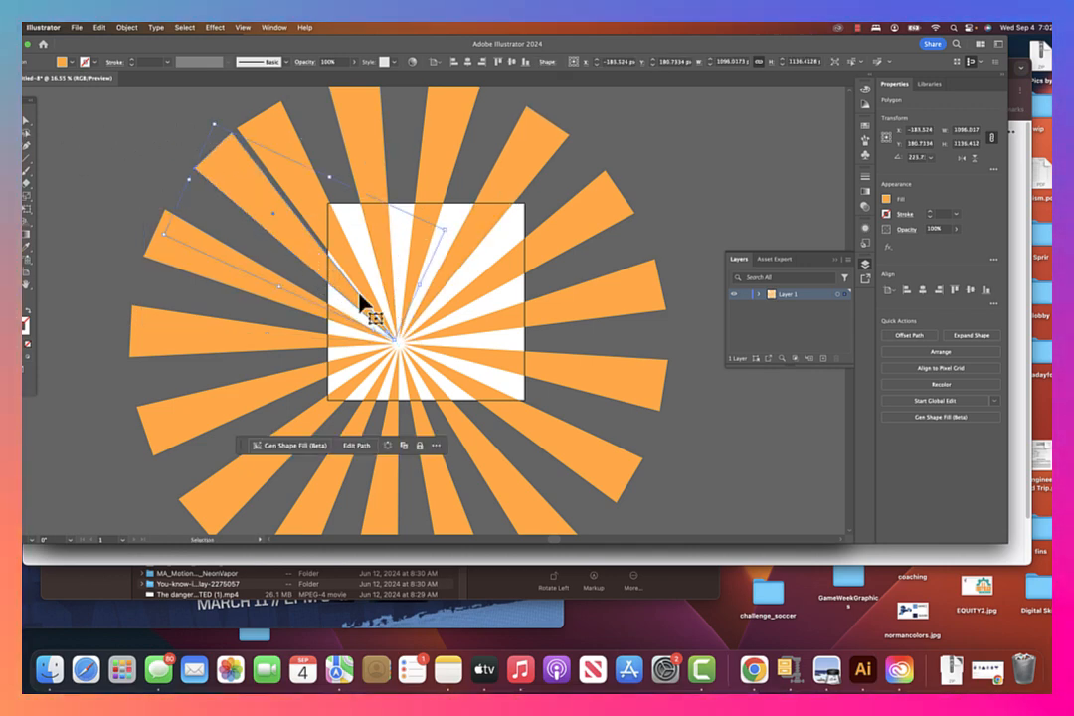
click(438, 336)
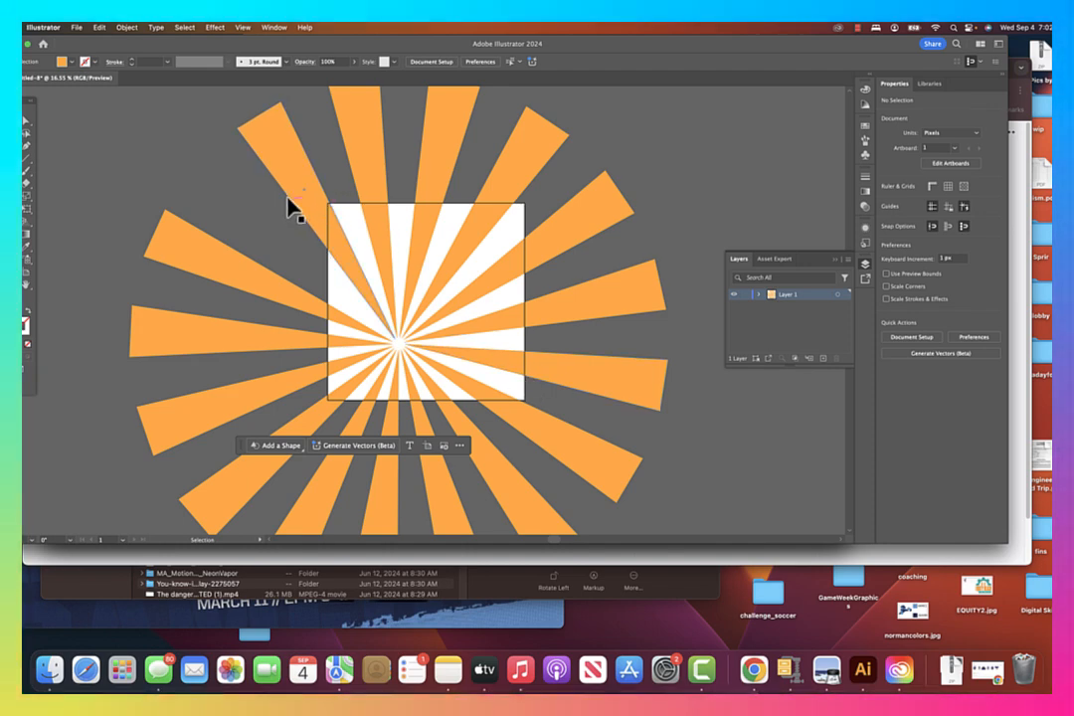
- Select all the rays and group them into one sunburst
key(super+a)
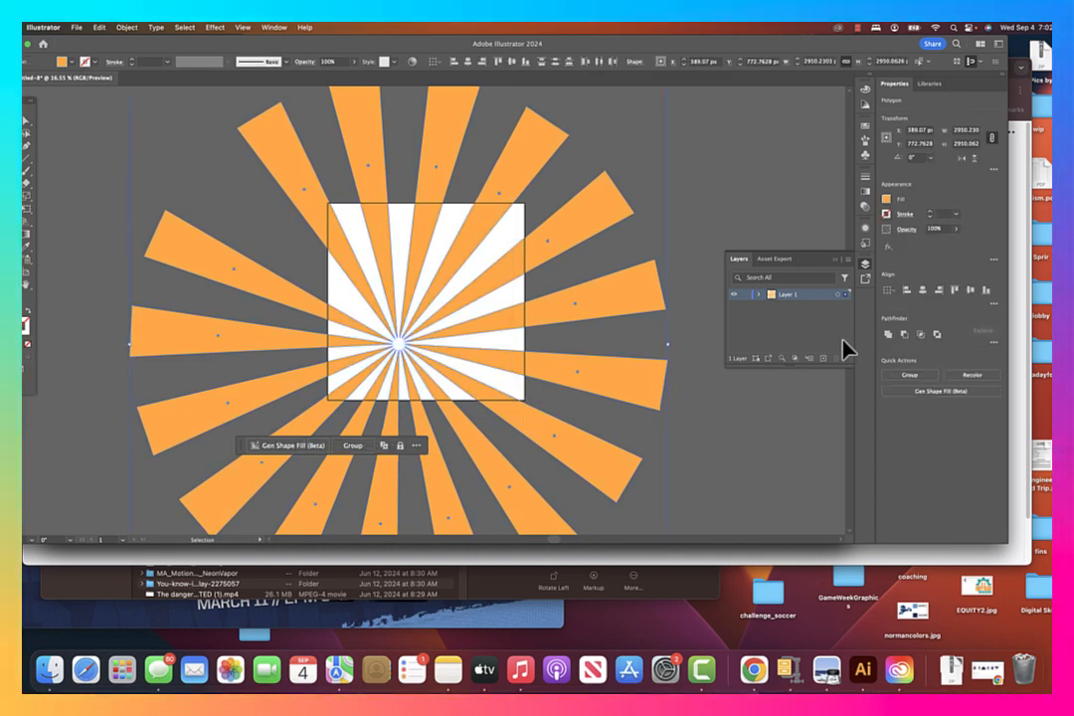
click(912, 375)
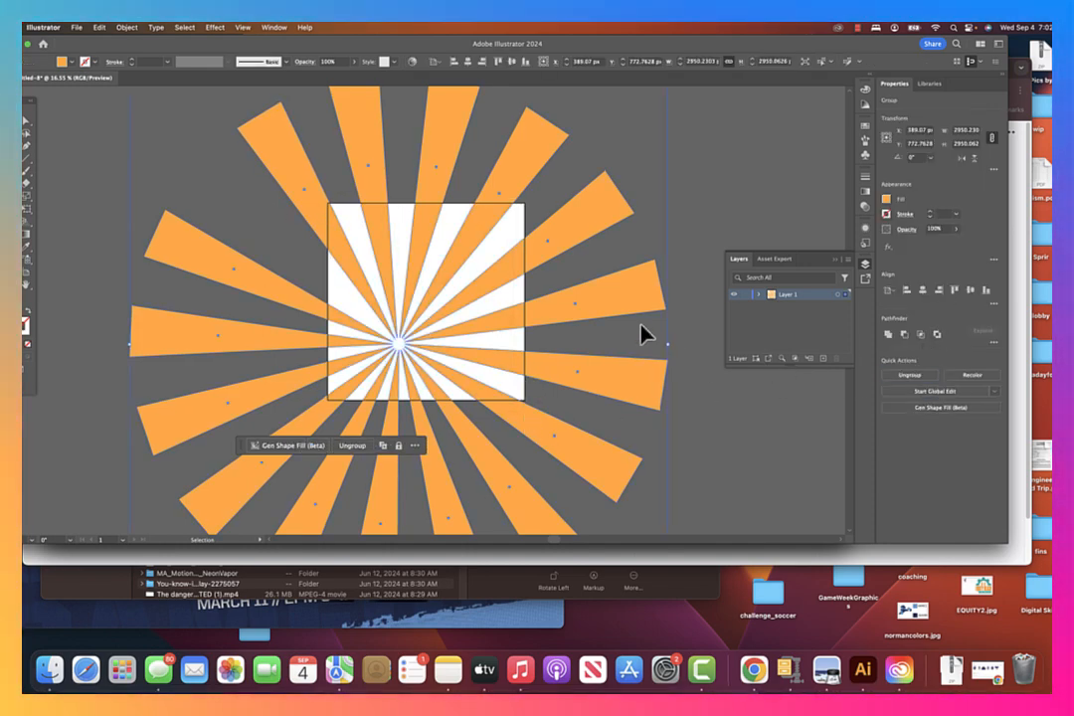
scroll(199, 266, up, 5)
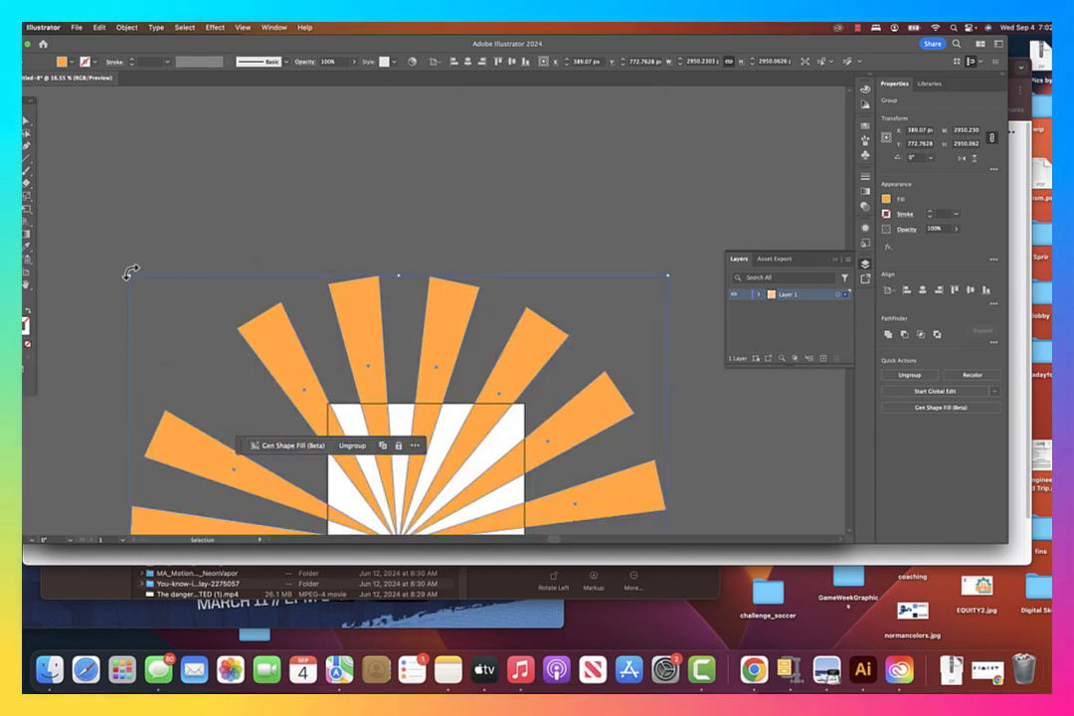
scroll(136, 384, left, 3)
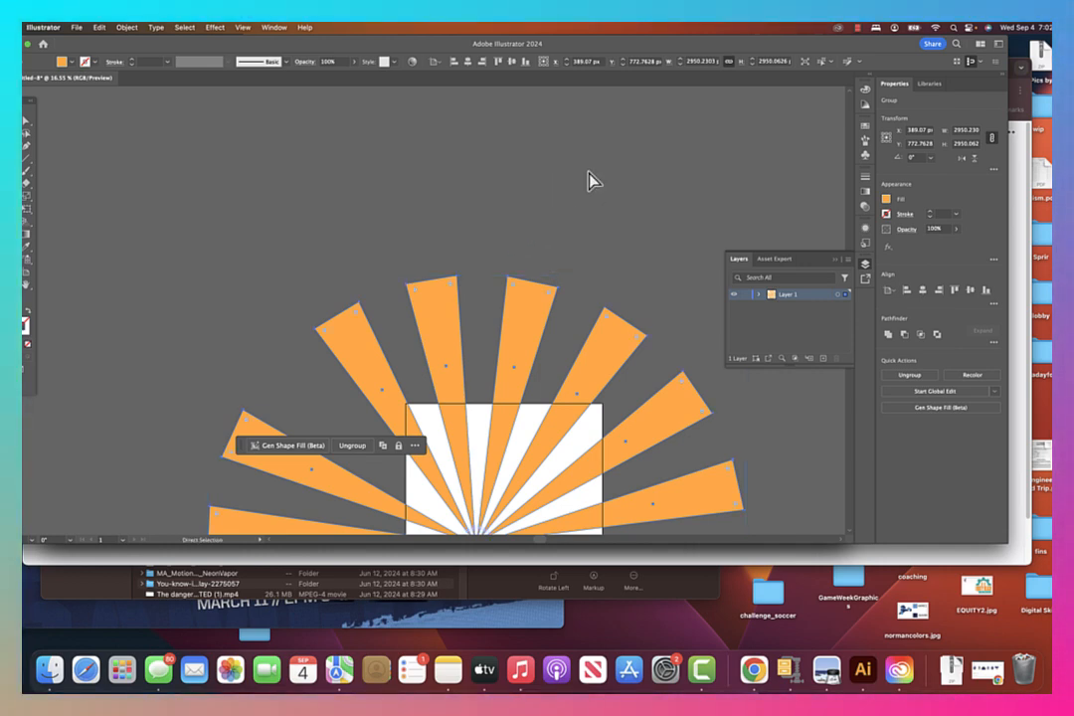
- Examine how the grouped sunburst rays cover the artboard and extend beyond its edges
scroll(588, 179, up, 3)
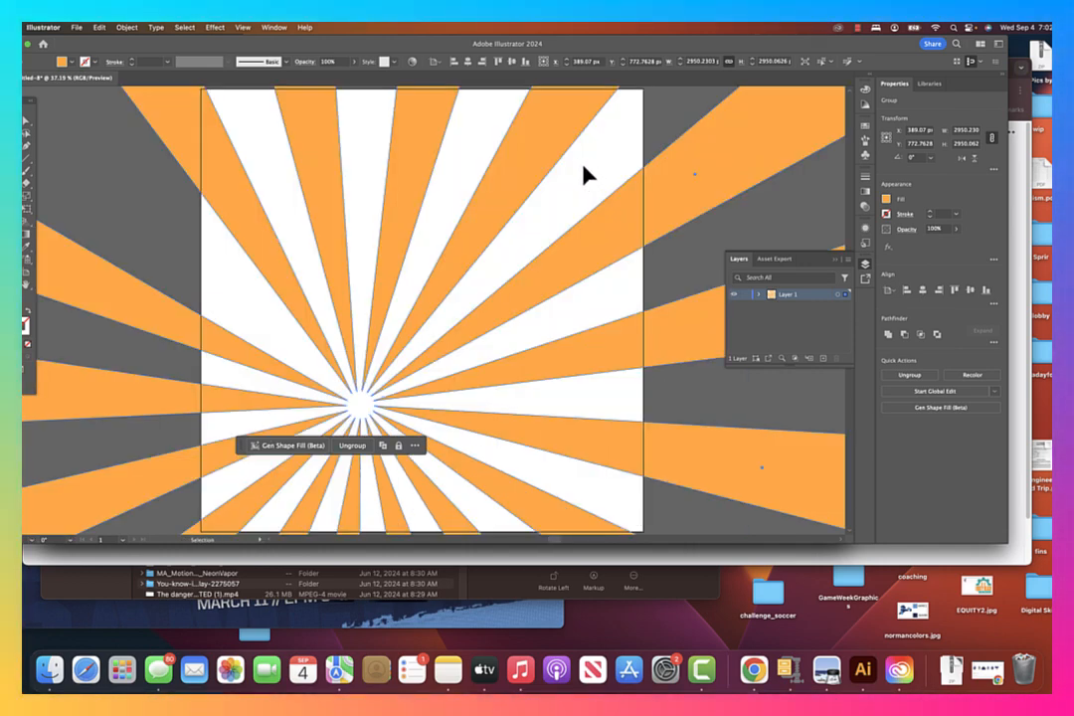
alt+click(656, 173)
alt+click(237, 399)
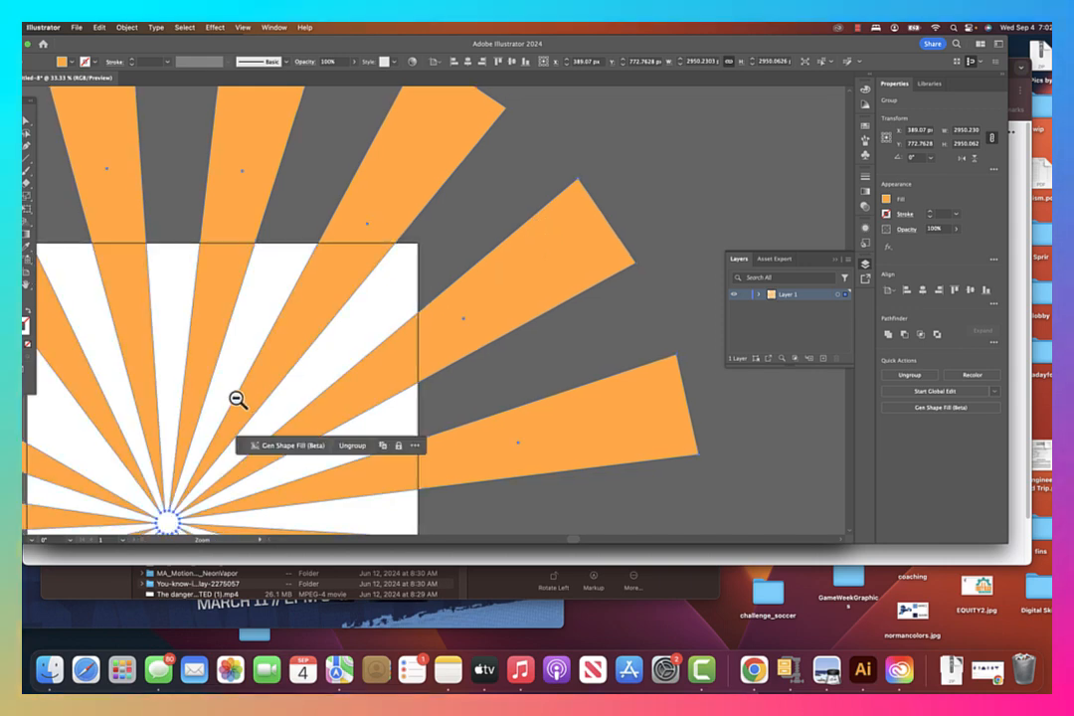
scroll(169, 512, up, 1)
alt+click(169, 511)
alt+click(169, 511)
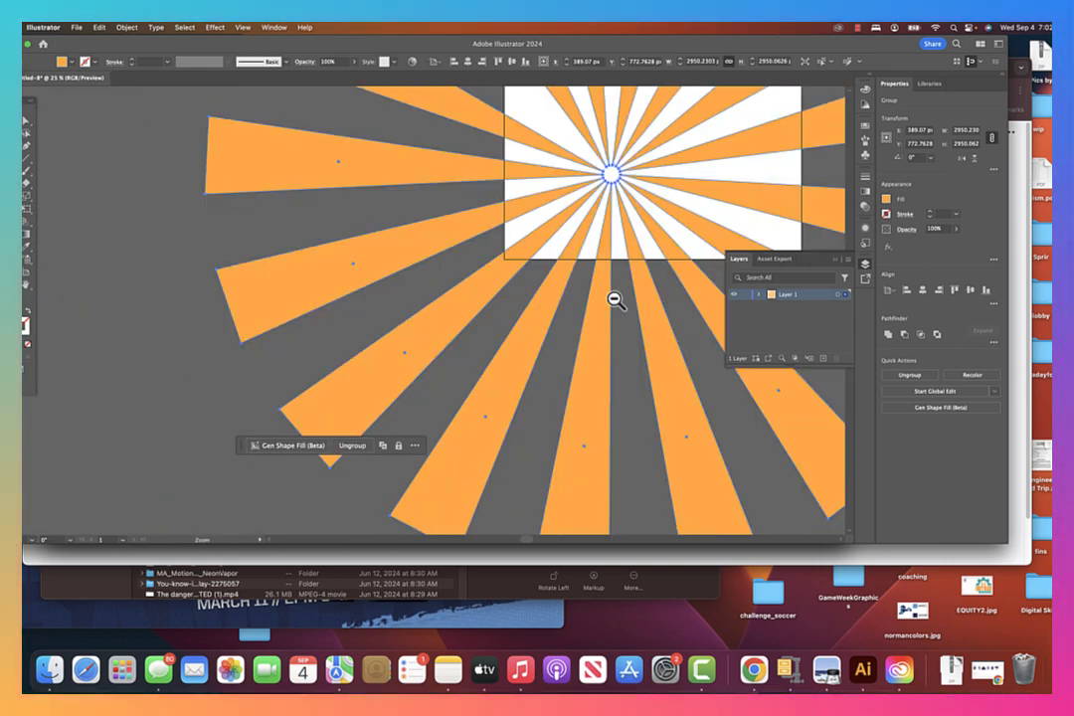
alt+click(625, 177)
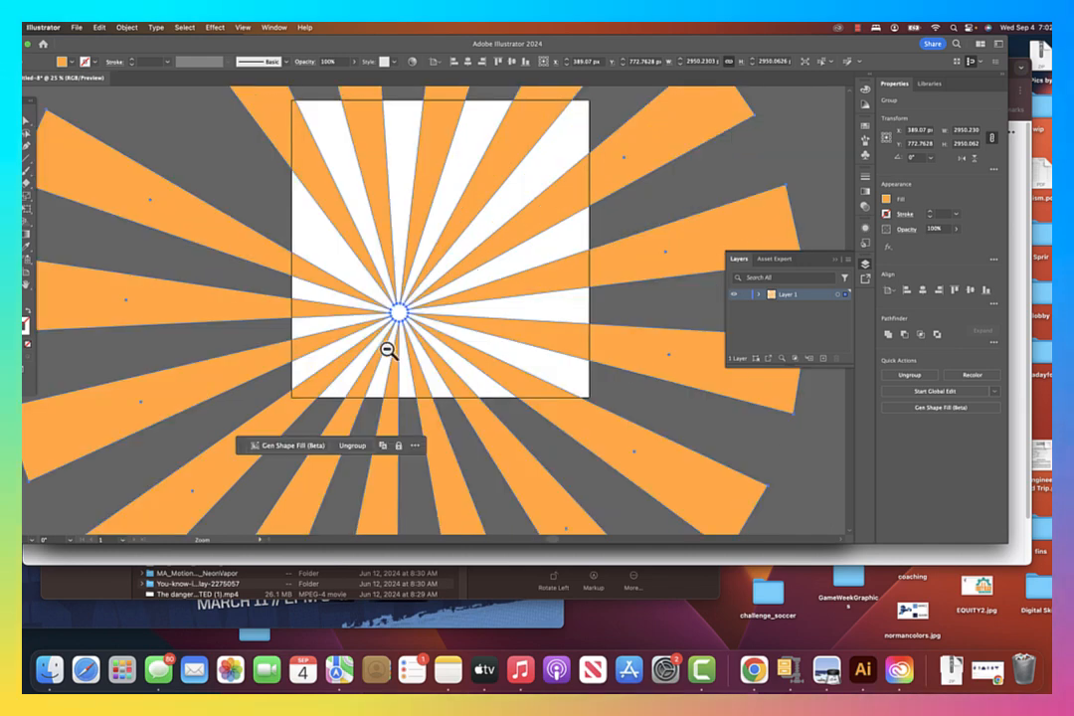
alt+click(424, 316)
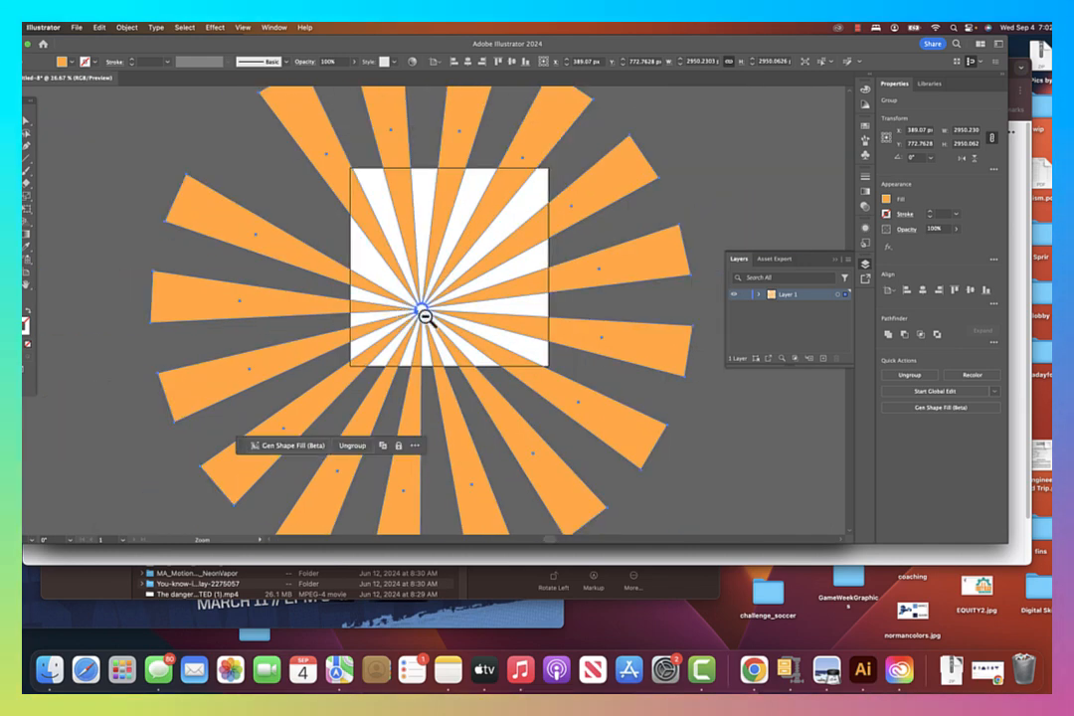
scroll(626, 270, up, 3)
scroll(626, 270, down, 1)
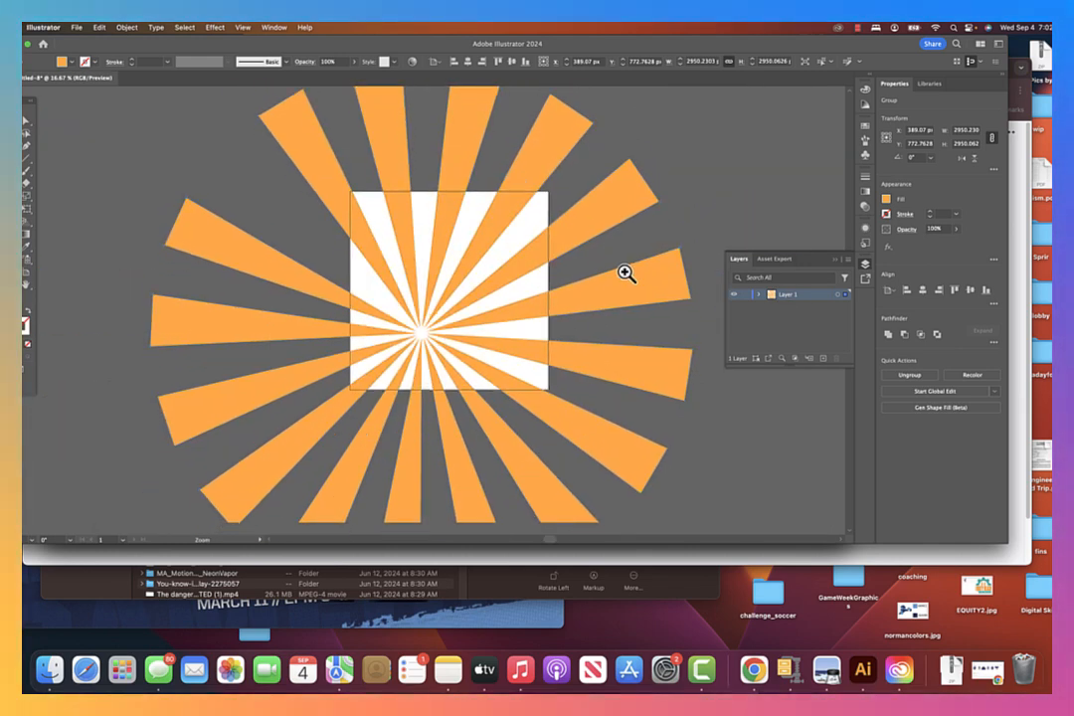
key(v)
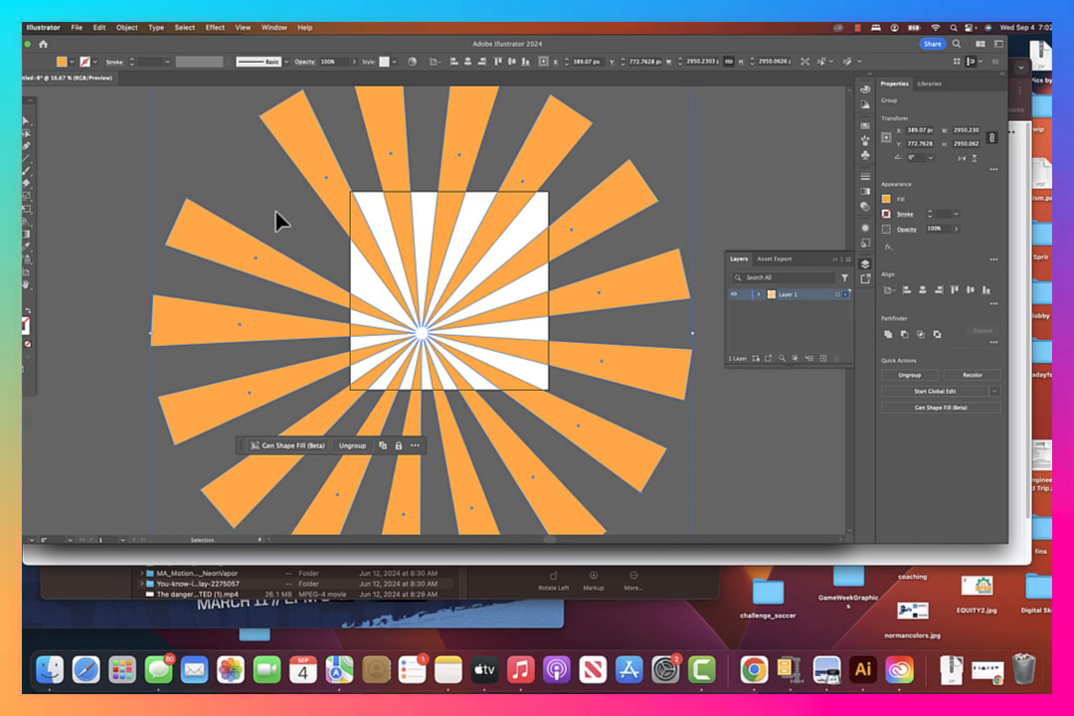
- Create a 1080 x 1080 px rectangle and center it horizontally and vertically on the artboard
click(92, 165)
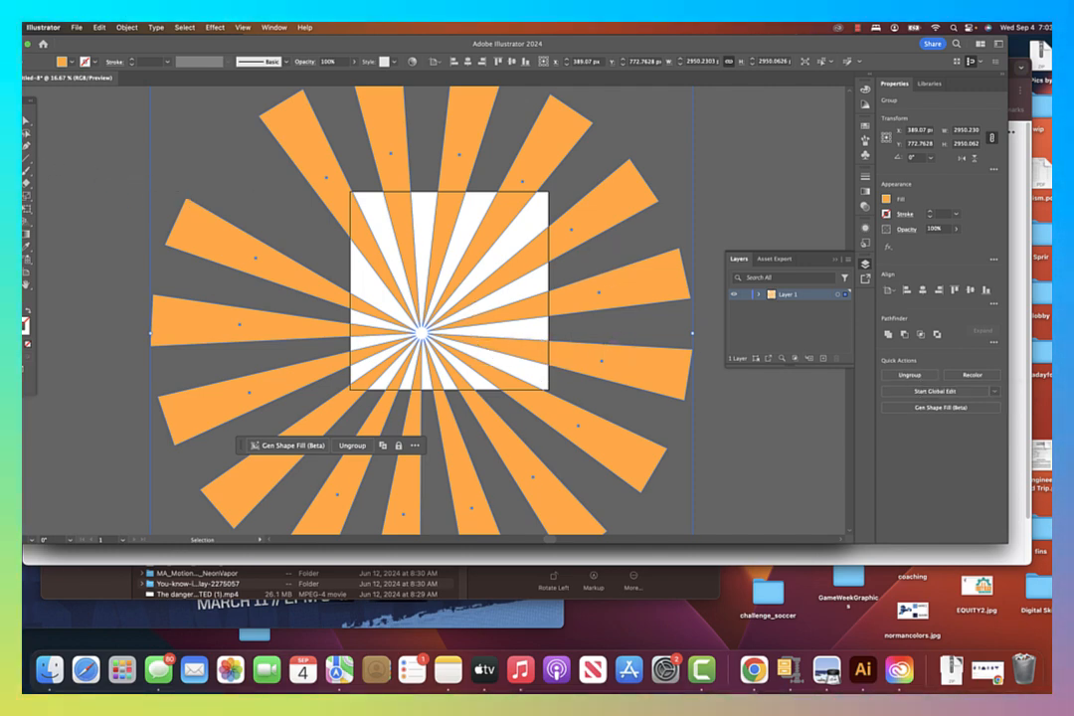
click(22, 177)
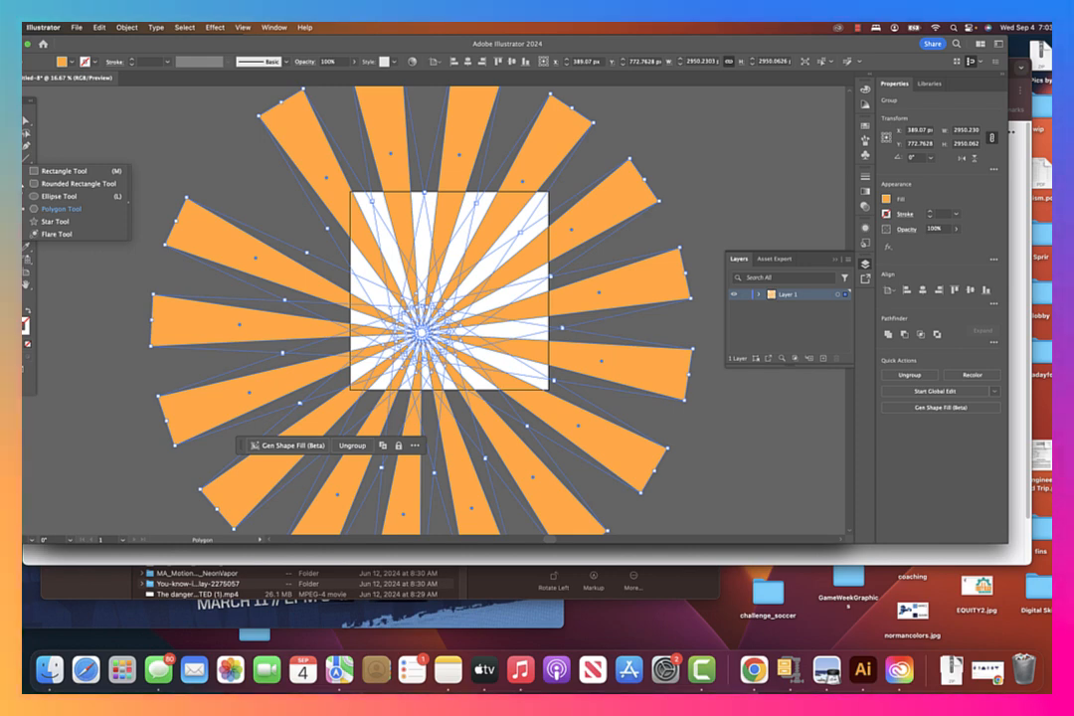
click(60, 171)
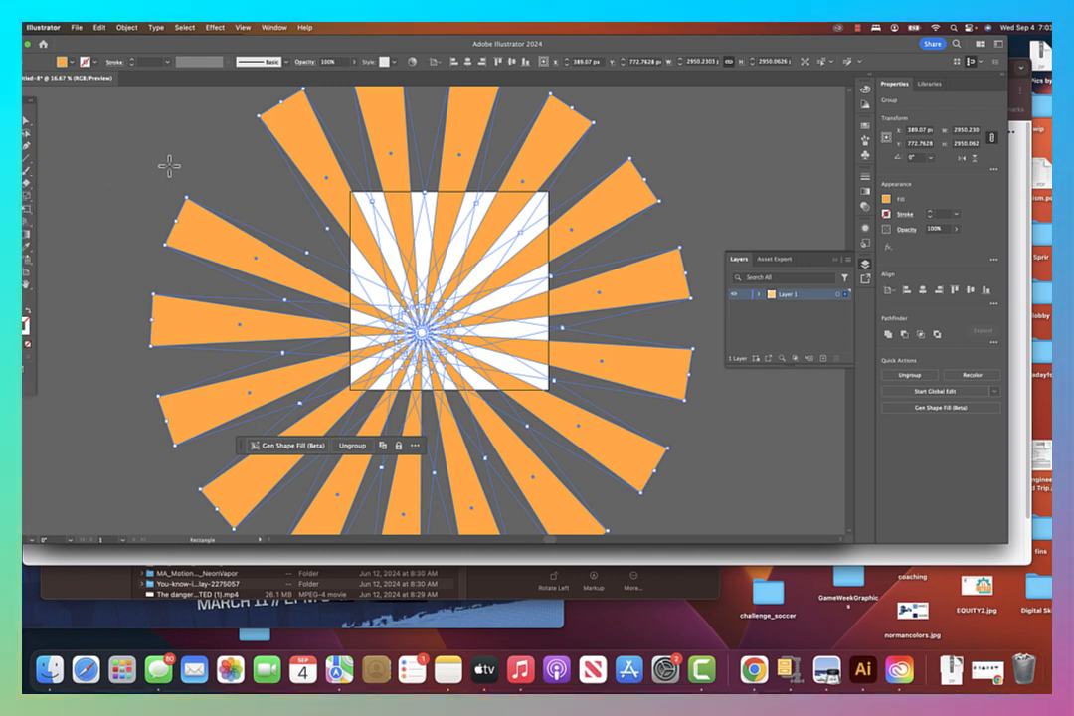
click(418, 336)
click(443, 326)
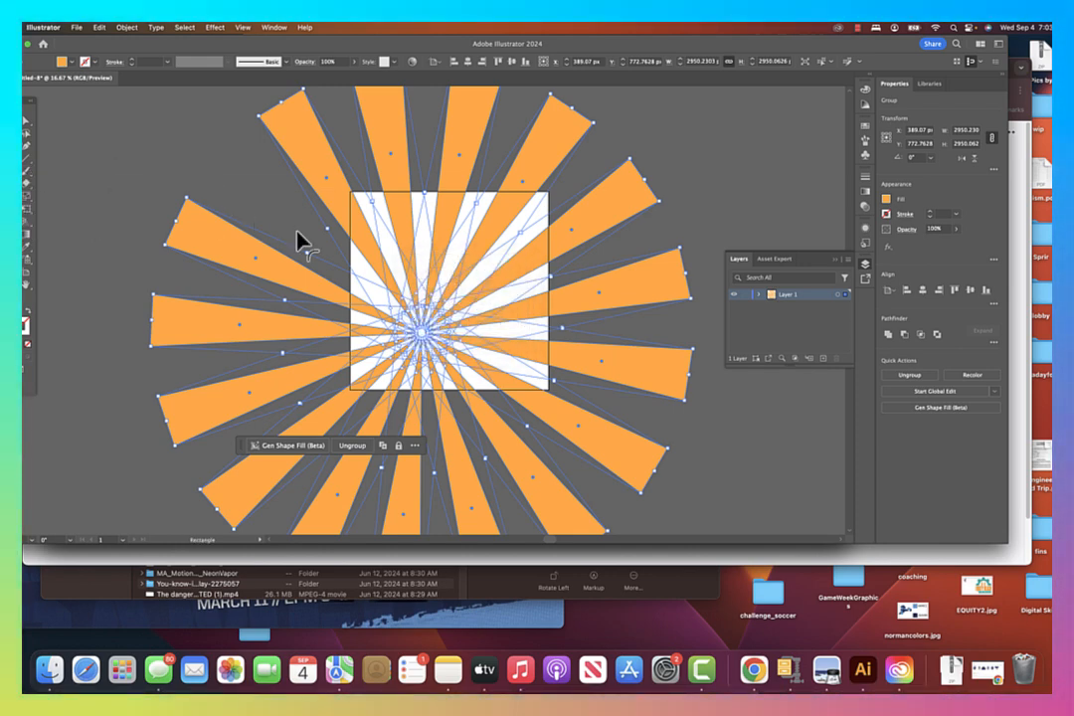
click(139, 155)
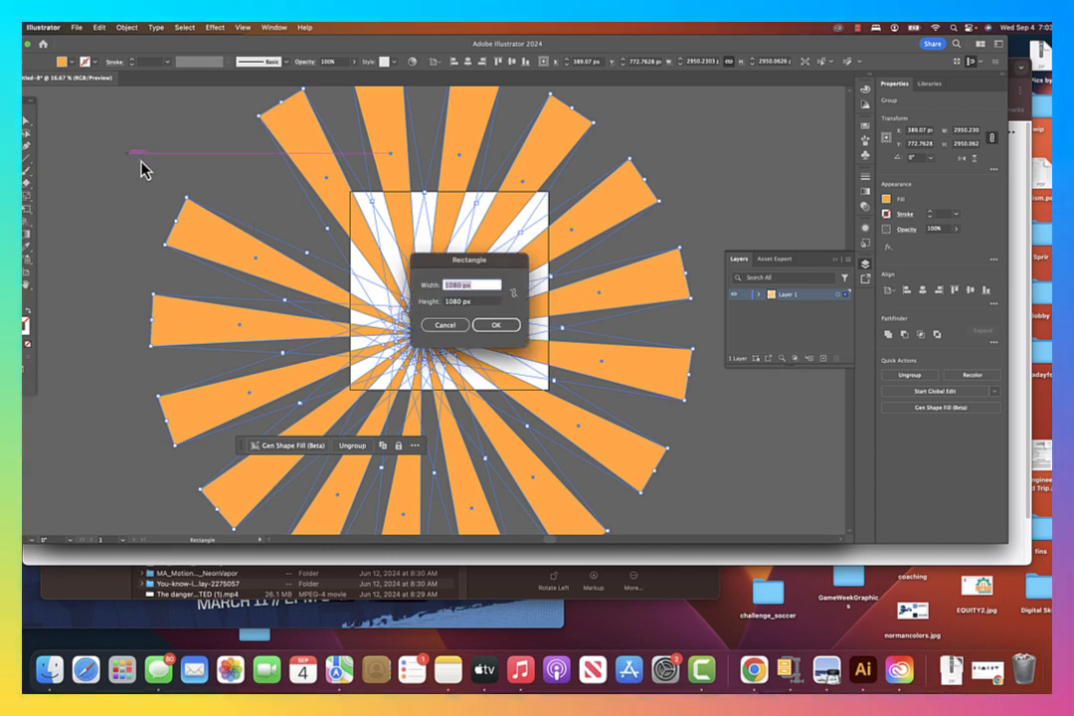
click(492, 330)
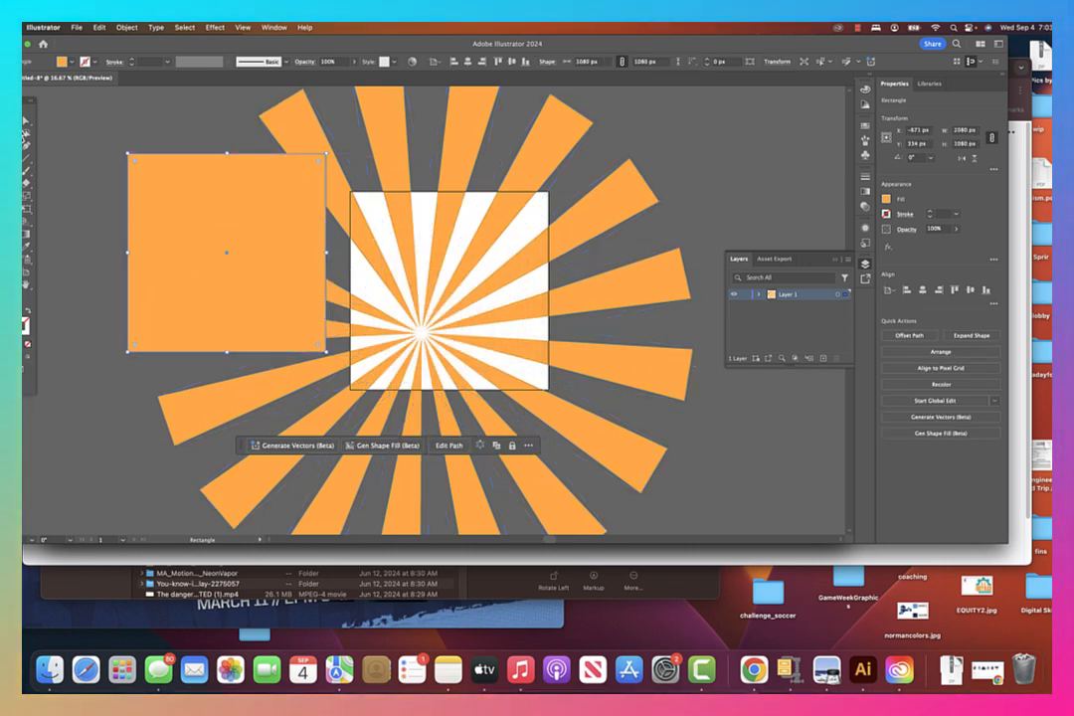
click(922, 290)
click(971, 294)
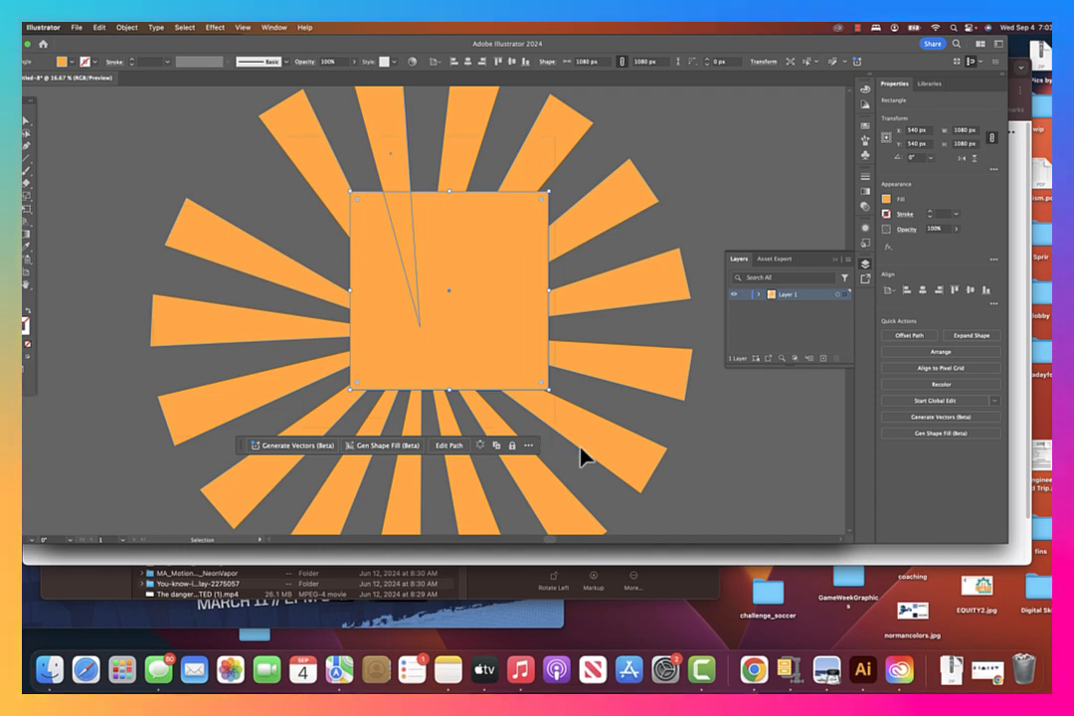
- Select the square and all rays and trim away every ray part outside the square with the Shape Builder
key(super+a)
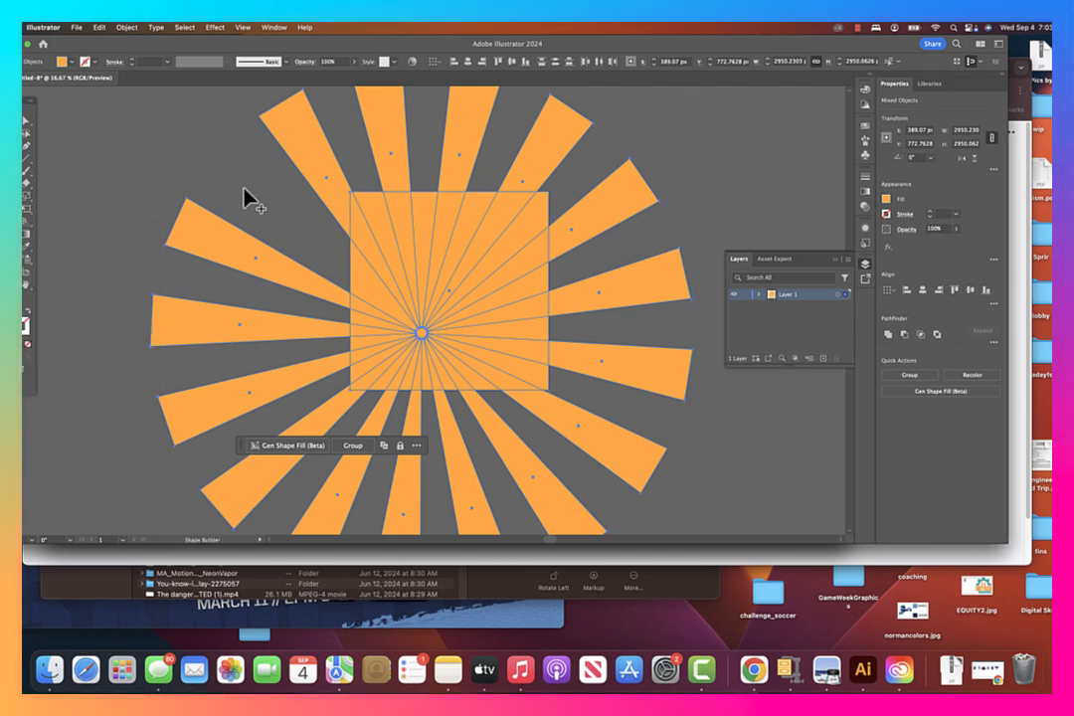
mouse_move(240, 185)
mouse_down()
mouse_move(212, 328)
mouse_move(228, 390)
mouse_move(328, 485)
mouse_move(440, 503)
mouse_move(563, 504)
mouse_move(594, 484)
mouse_move(628, 355)
mouse_move(623, 288)
mouse_move(574, 191)
mouse_move(500, 155)
mouse_move(312, 193)
mouse_move(244, 233)
mouse_up()
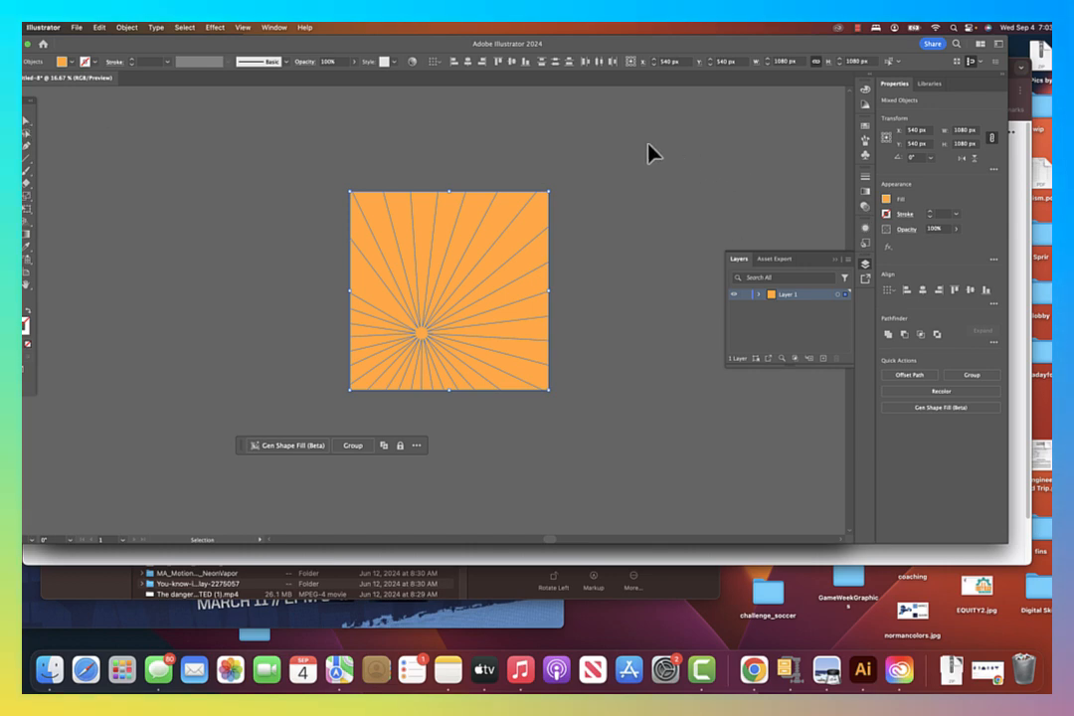
- Select only the orange square and arrange it behind the trimmed rays
click(494, 280)
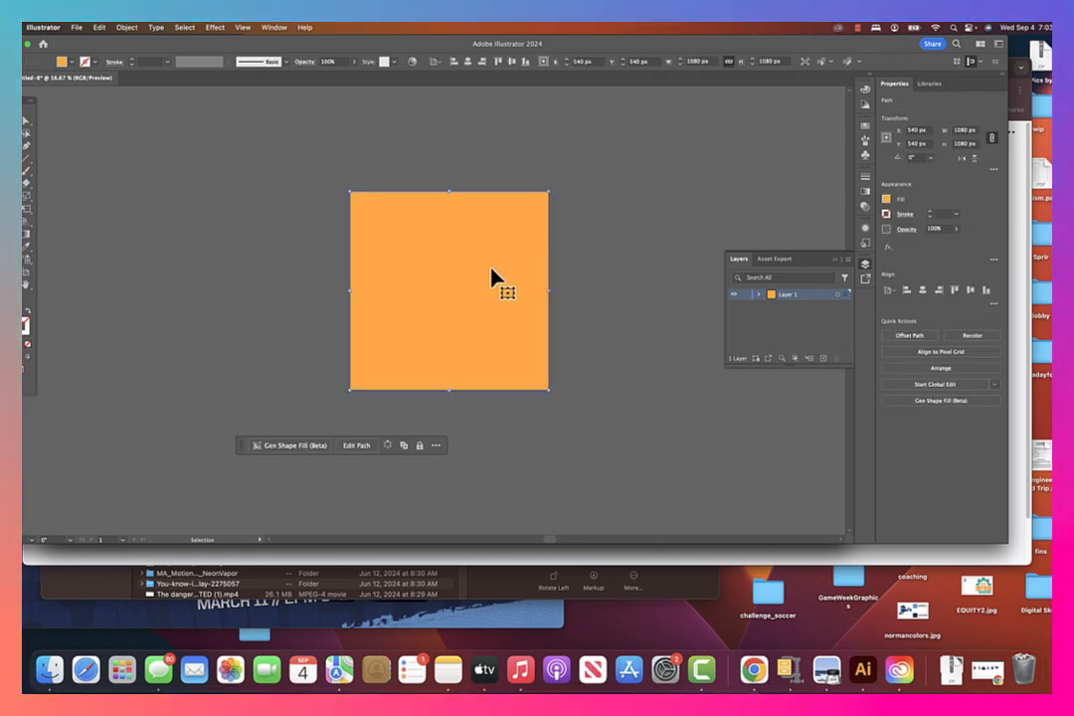
right_click(491, 269)
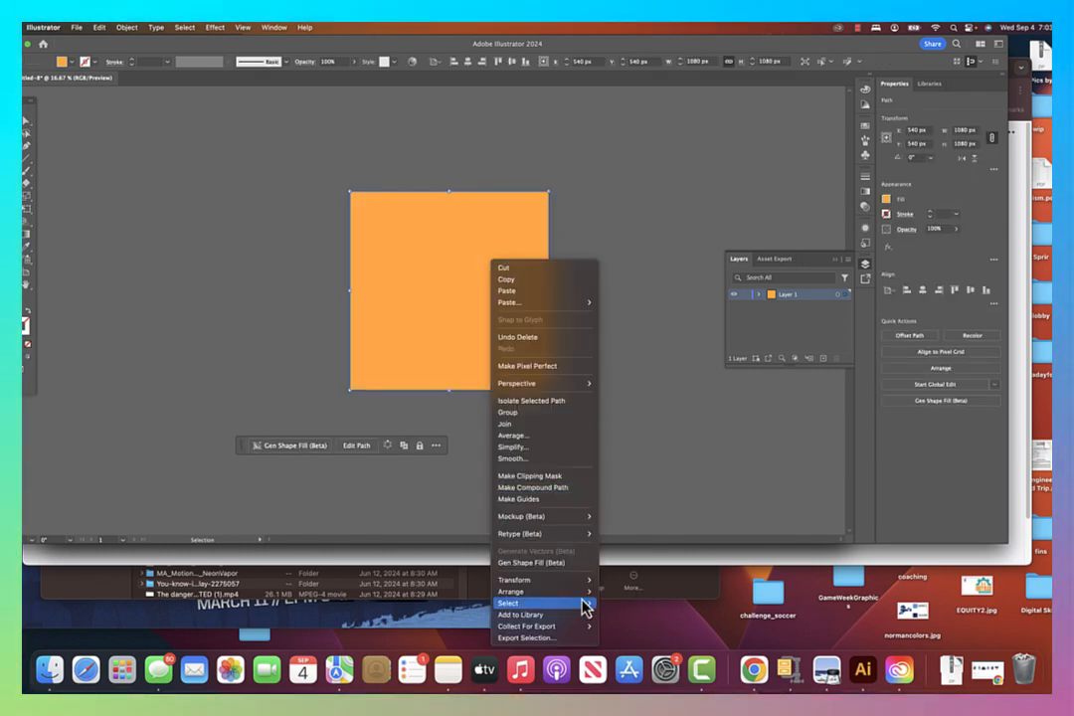
click(656, 620)
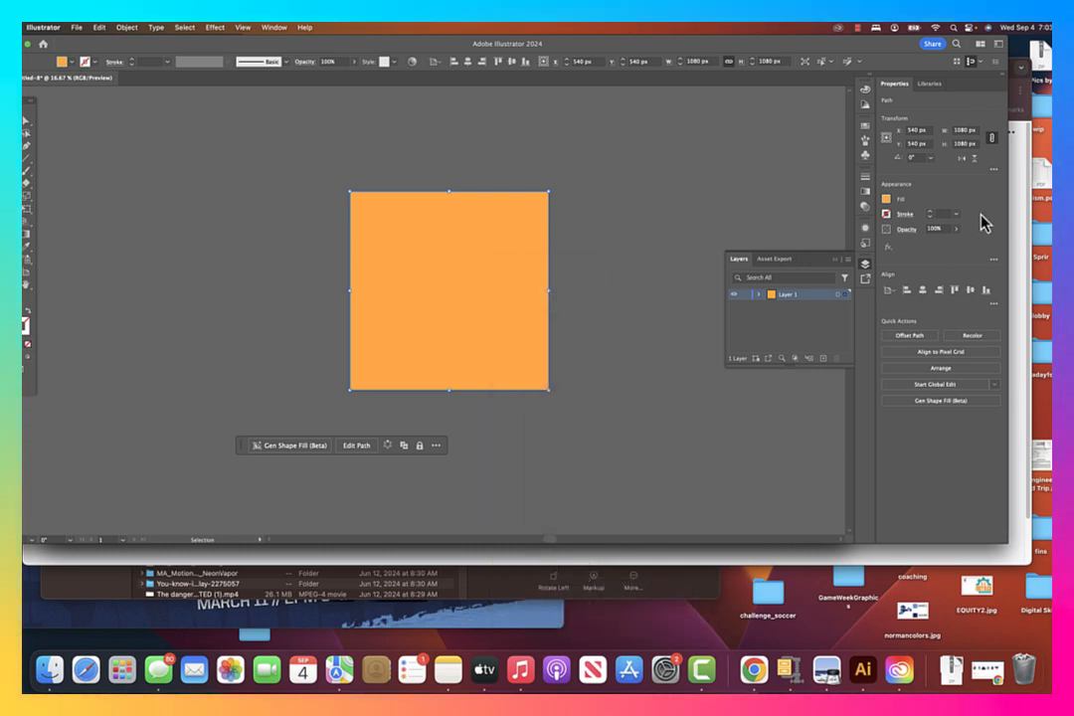
- Fill the background square with a darker orange swatch than the rays
click(888, 200)
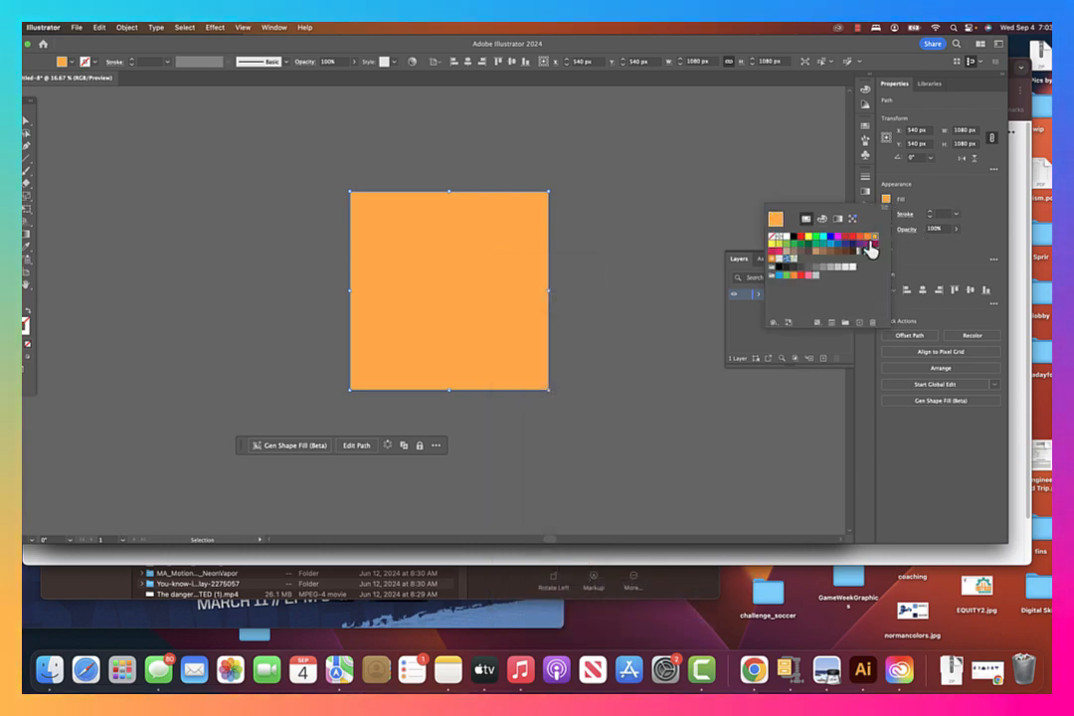
click(870, 244)
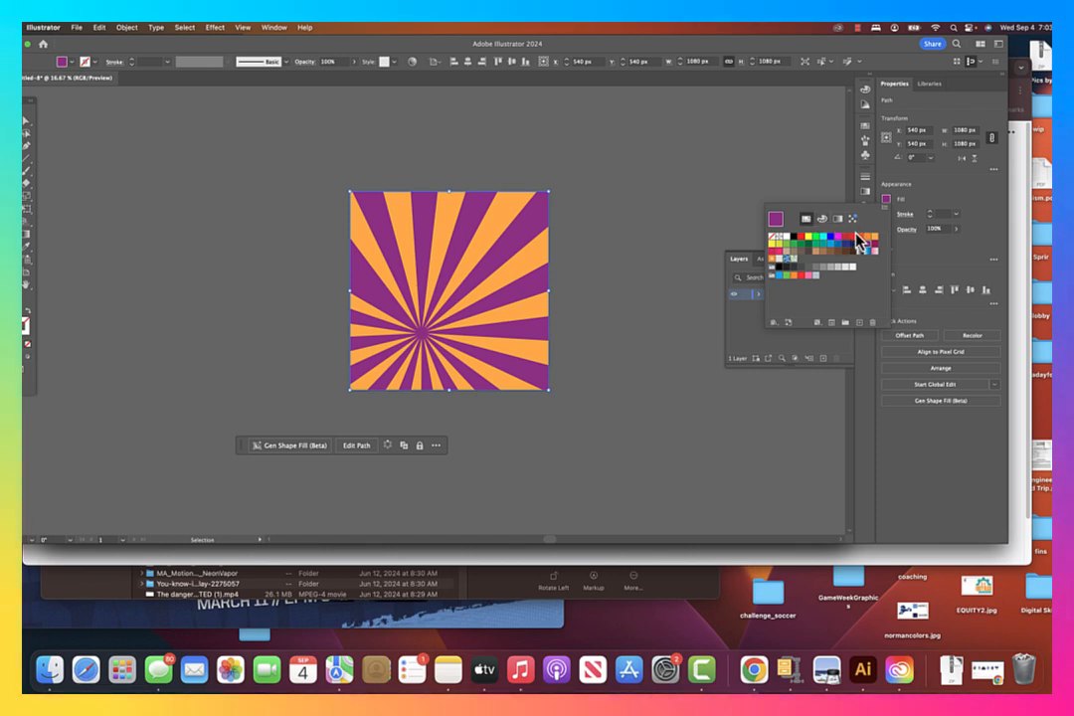
click(867, 240)
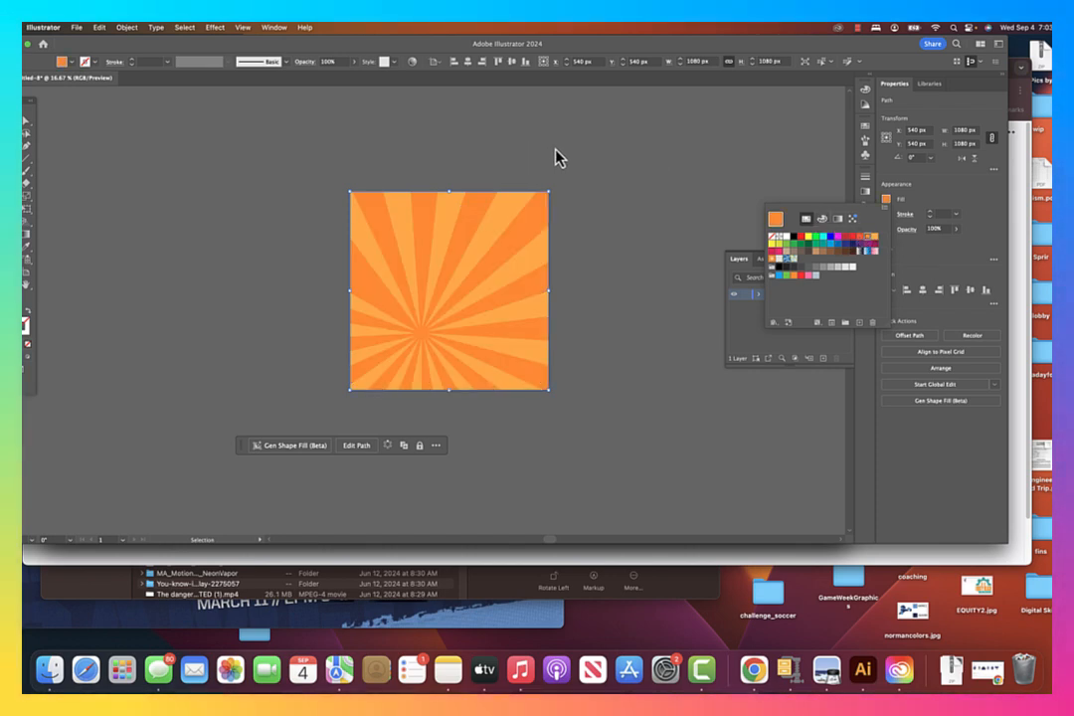
key(Escape)
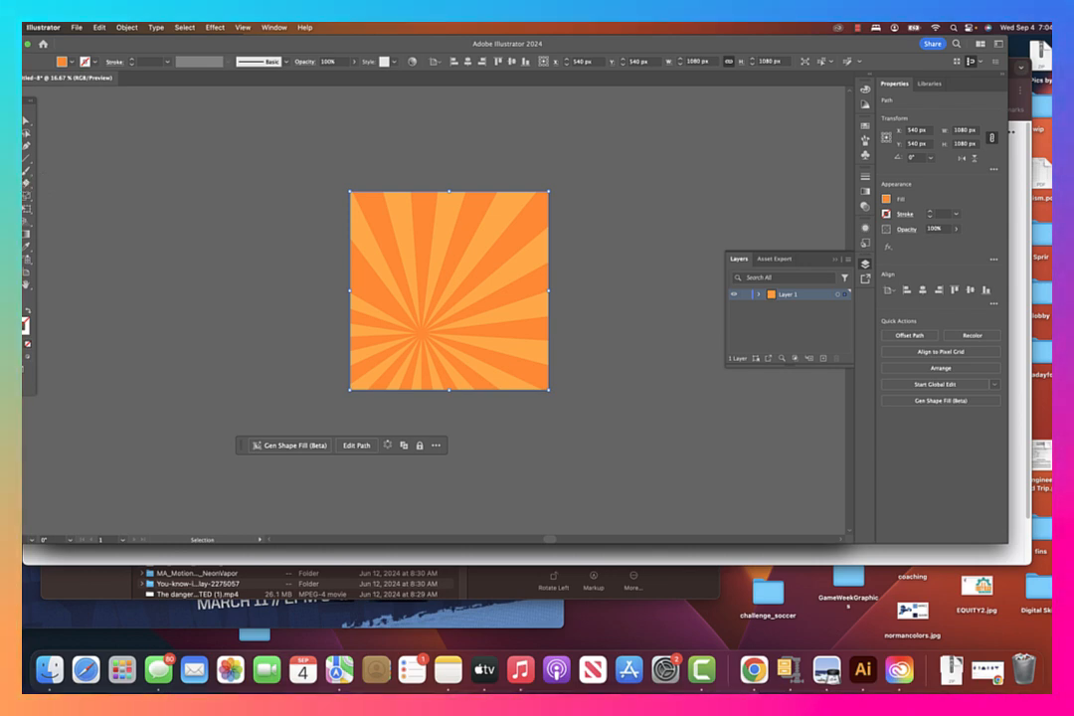
- Draw an orange circle about 214 px in diameter on the empty canvas beside the artboard
click(27, 171)
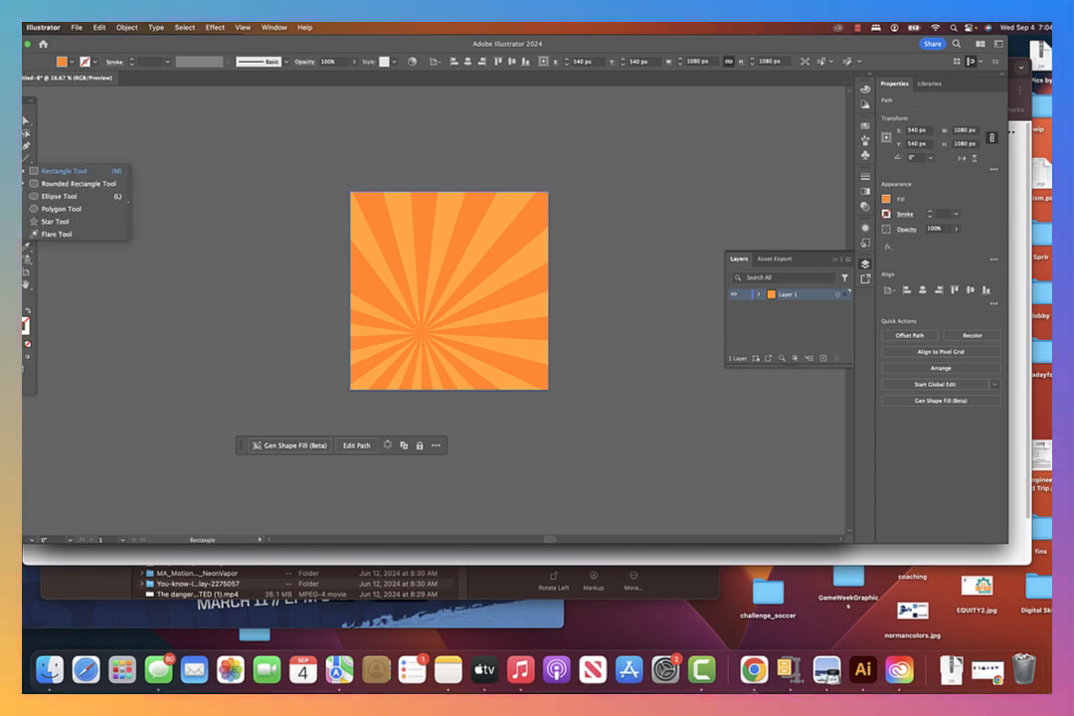
click(52, 197)
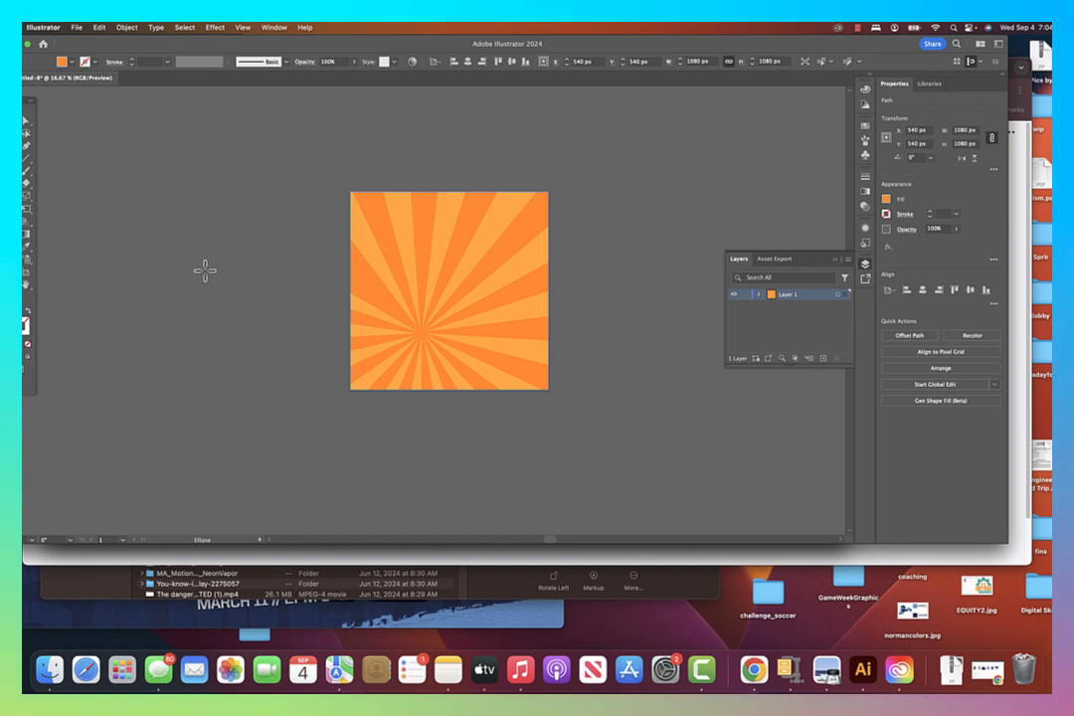
drag(202, 267, 242, 294)
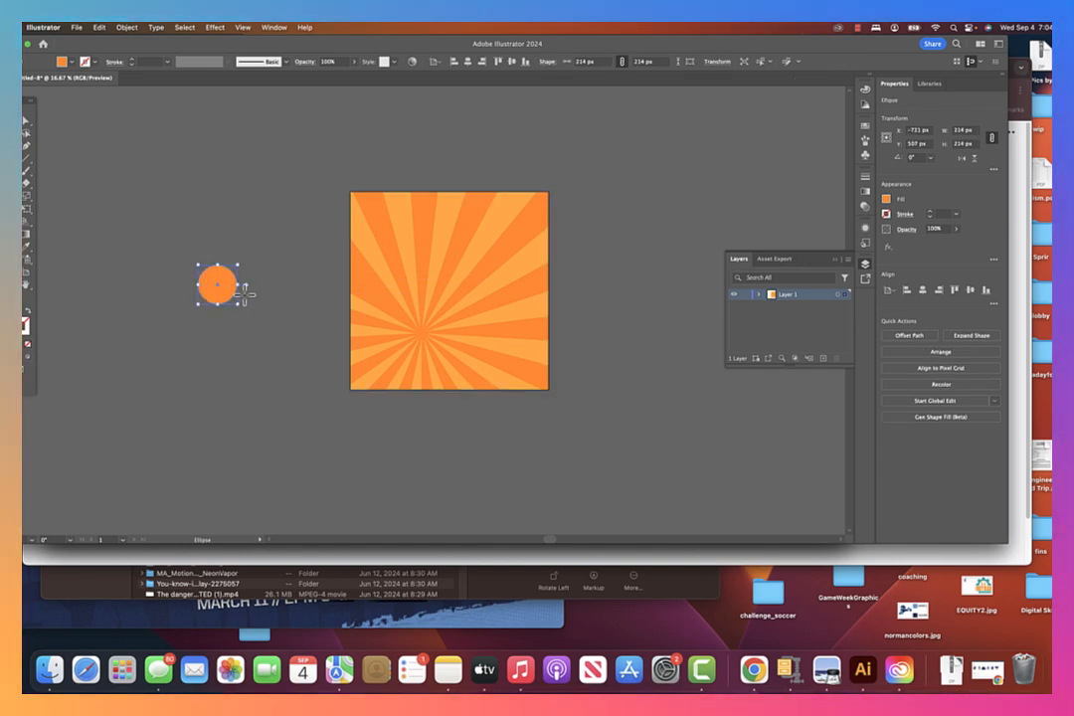
- Stretch the circle into a long petal by moving only its top anchor point up to Y 170 px
click(28, 129)
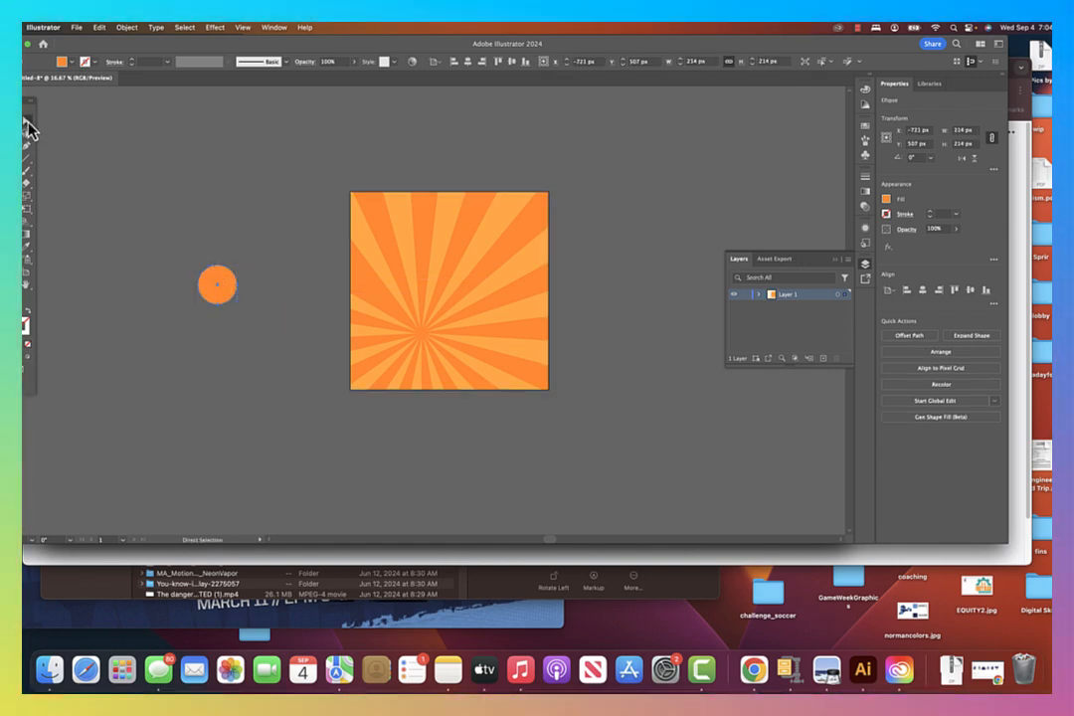
click(218, 266)
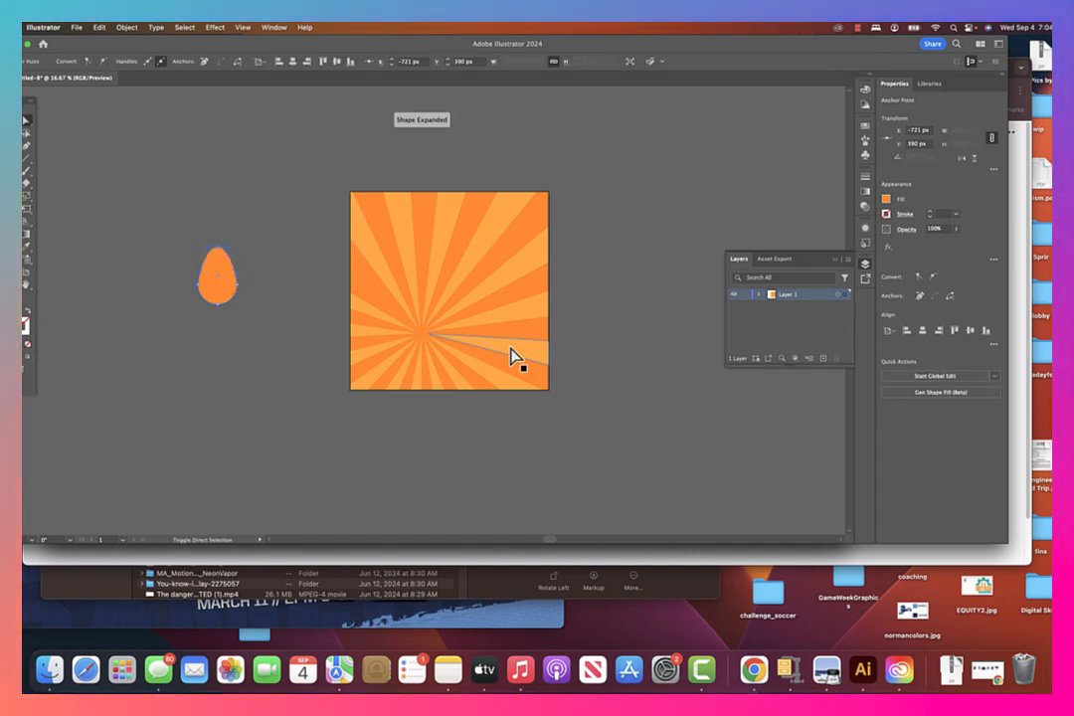
key(shift+Up)
key(shift+Up)
key(shift+Up)
key(shift+Up)
key(shift+Up)
key(shift+Up)
key(shift+Up)
key(shift+Up)
key(shift+Up)
key(shift+Up)
key(shift+Up)
key(shift+Up)
key(shift+Up)
key(shift+Up)
key(shift+Up)
key(shift+Up)
key(shift+Up)
key(shift+Up)
key(shift+Up)
key(shift+Up)
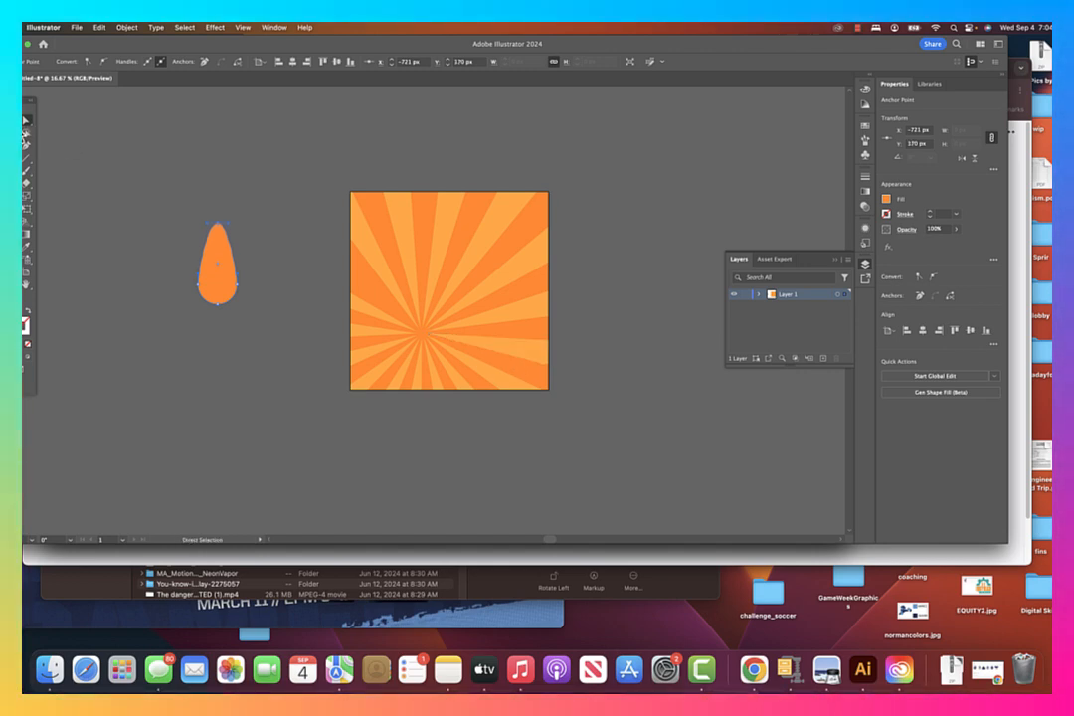
- Rotate a copy of the petal clockwise by about 27° around a pivot just above its narrow tip
key(v)
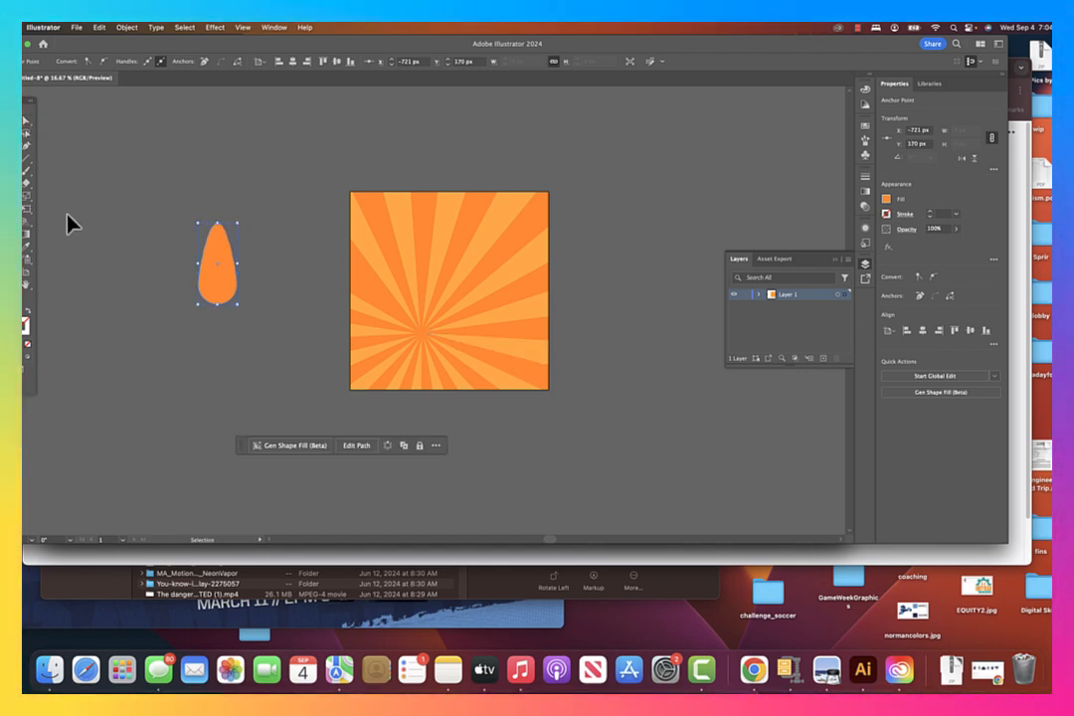
key(r)
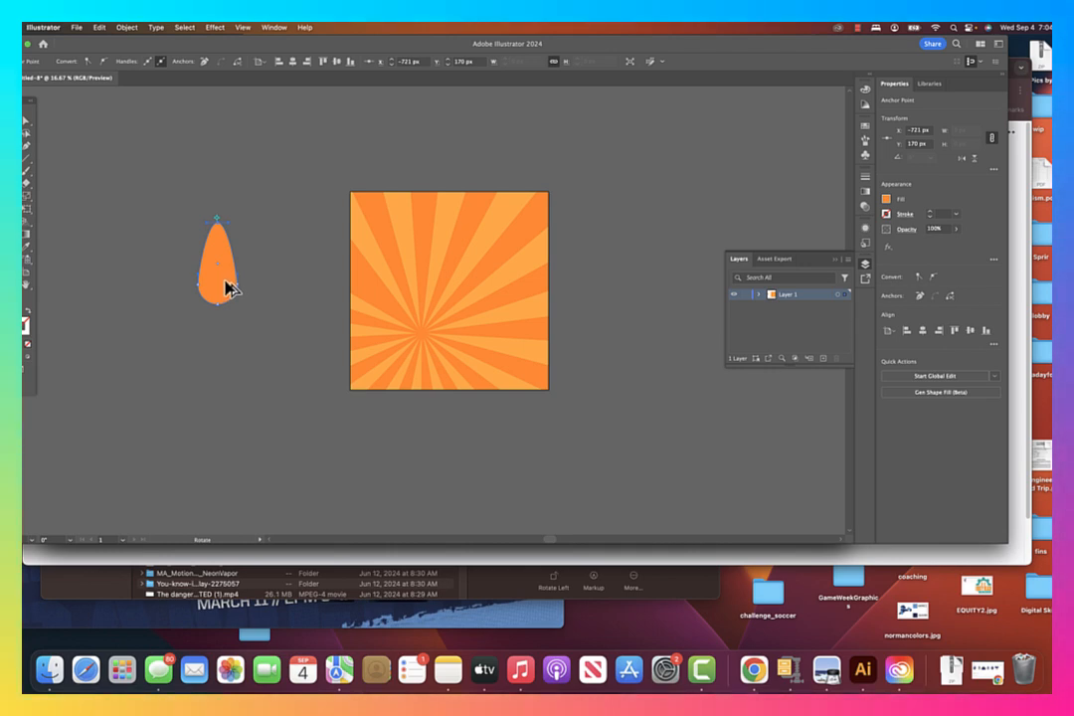
drag(226, 288, 204, 273)
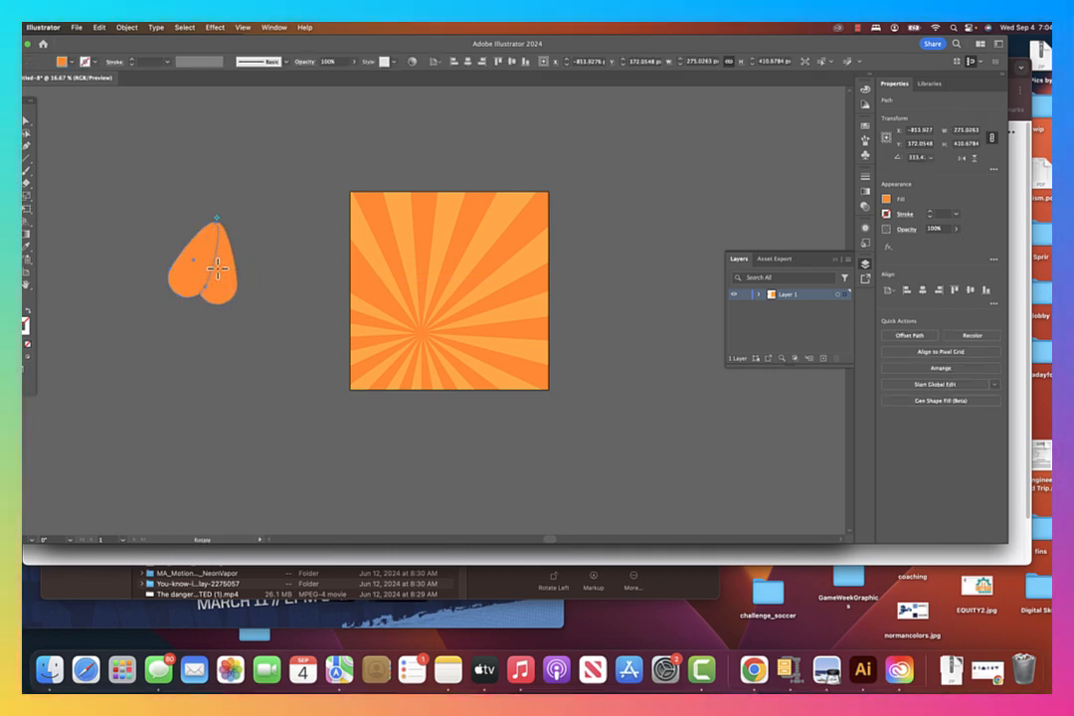
- Repeat the rotated petal copy until the petals close into a full flower around the pivot, and deselect everything
key(ctrl+d)
key(ctrl+d)
key(ctrl+d)
key(ctrl+d)
key(ctrl+d)
key(ctrl+d)
key(ctrl+d)
key(ctrl+d)
key(ctrl+d)
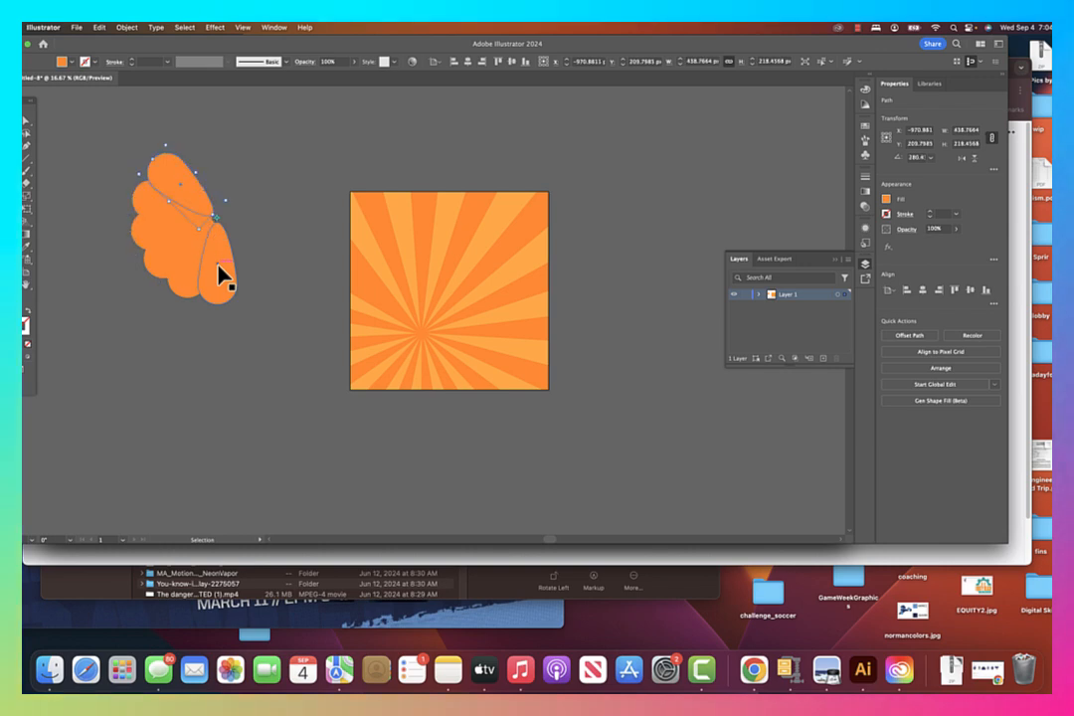
key(ctrl+d)
key(ctrl+d)
key(ctrl+d)
key(ctrl+d)
key(ctrl+d)
key(ctrl+d)
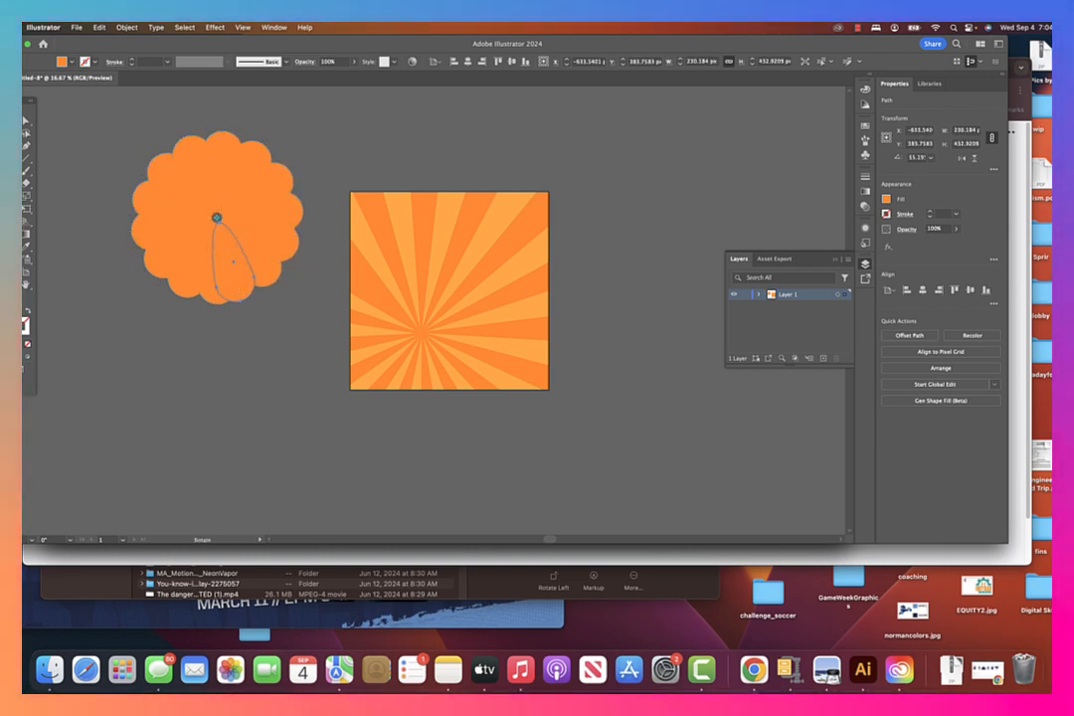
click(25, 123)
click(141, 136)
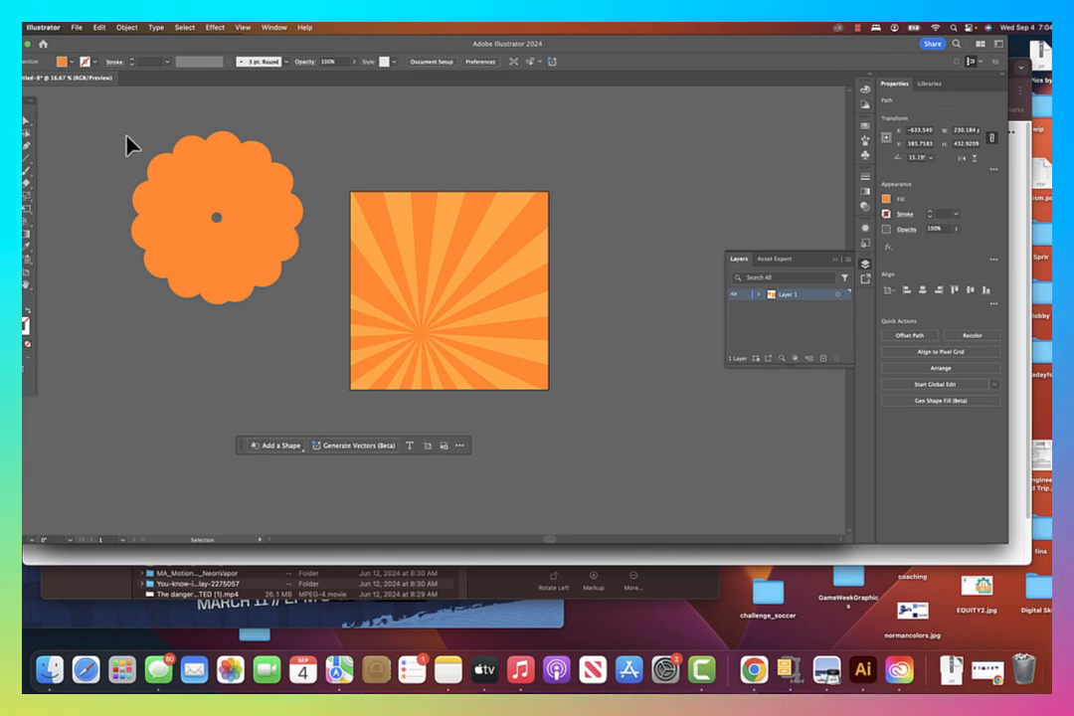
- Lower the opacity of all the flower's petals to 57% and deselect them
key(super+a)
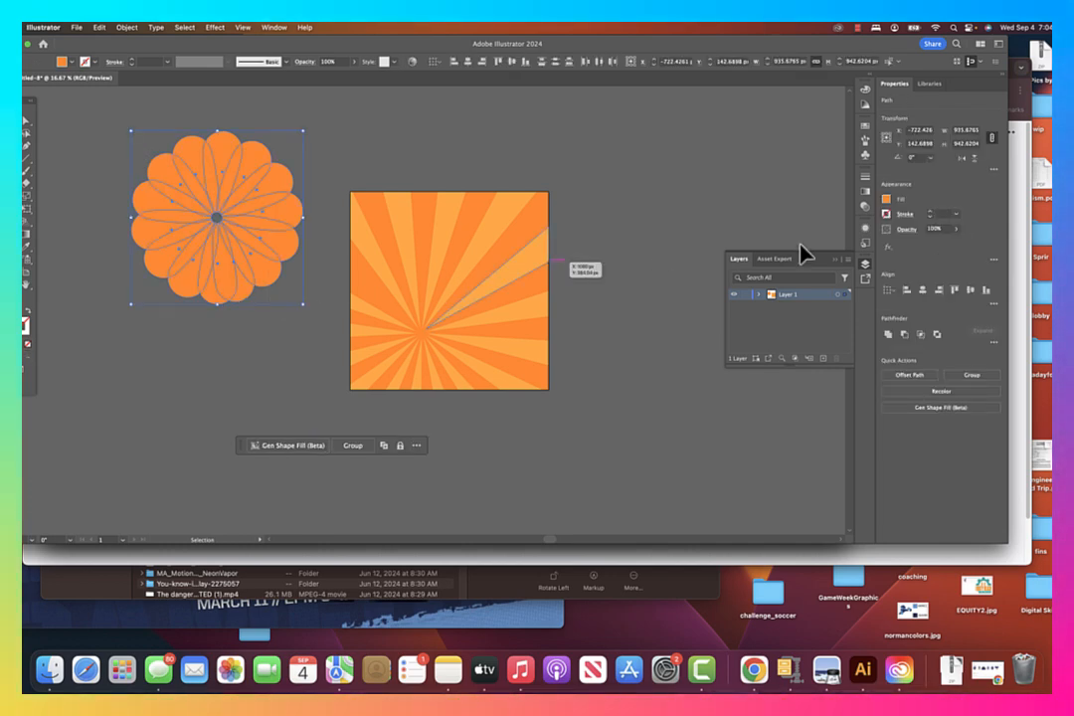
drag(958, 249, 938, 248)
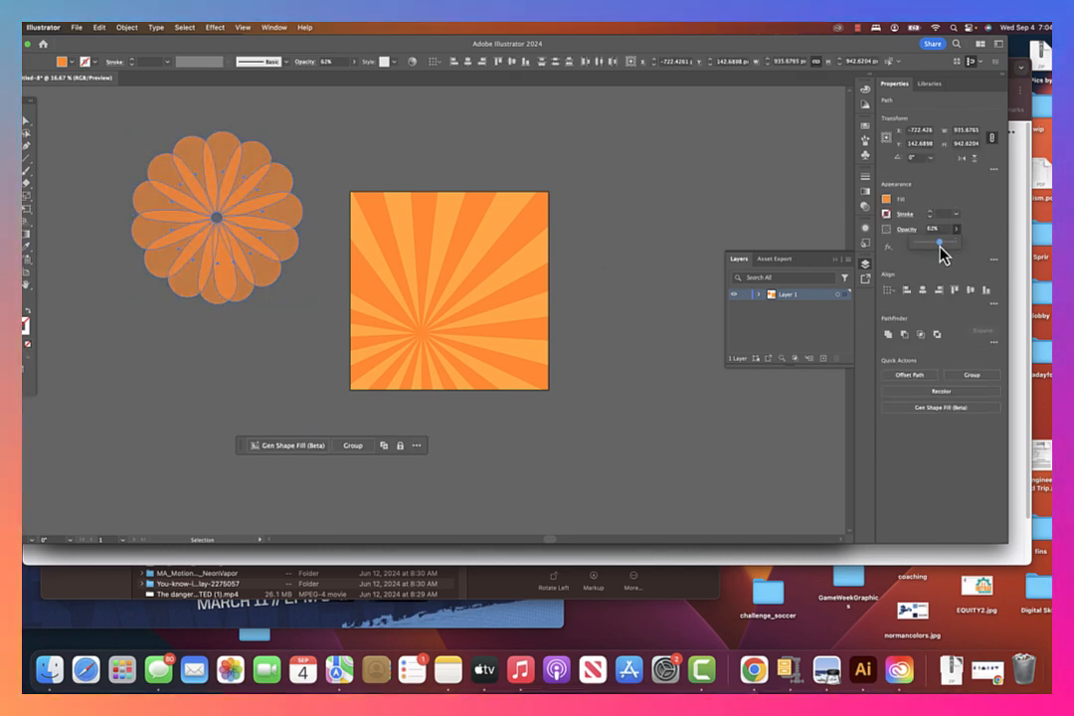
click(378, 167)
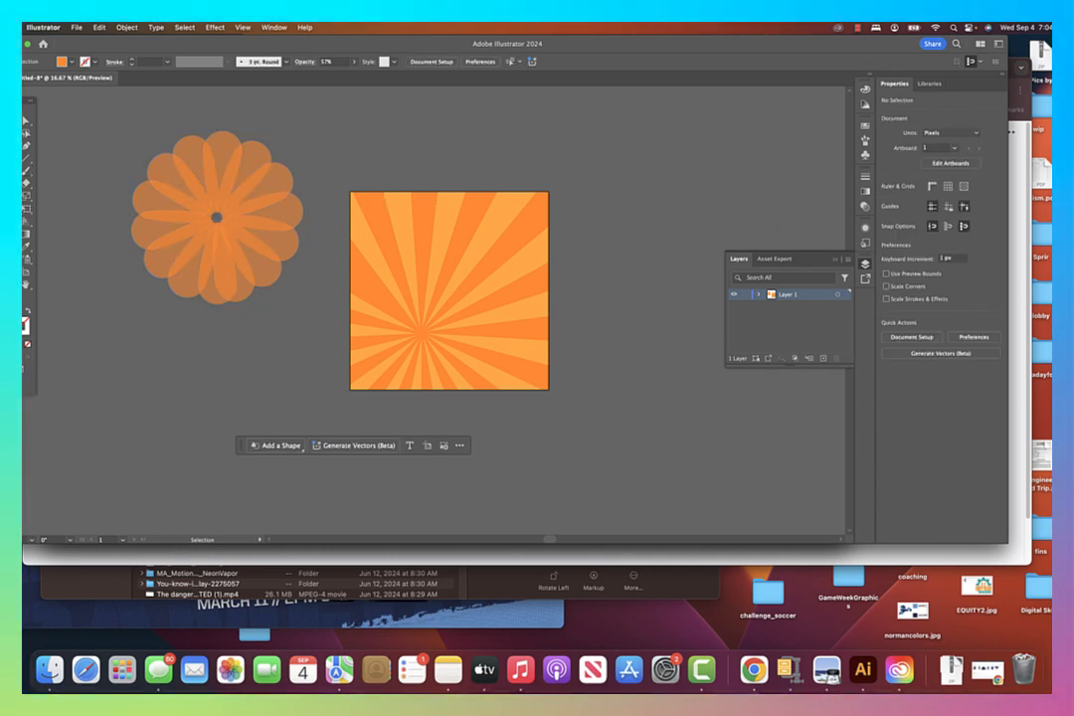
- Draw a solid orange circle, enlarge it to about 285 px in diameter and place it over the flower's centre
key(l)
drag(67, 267, 208, 283)
key(v)
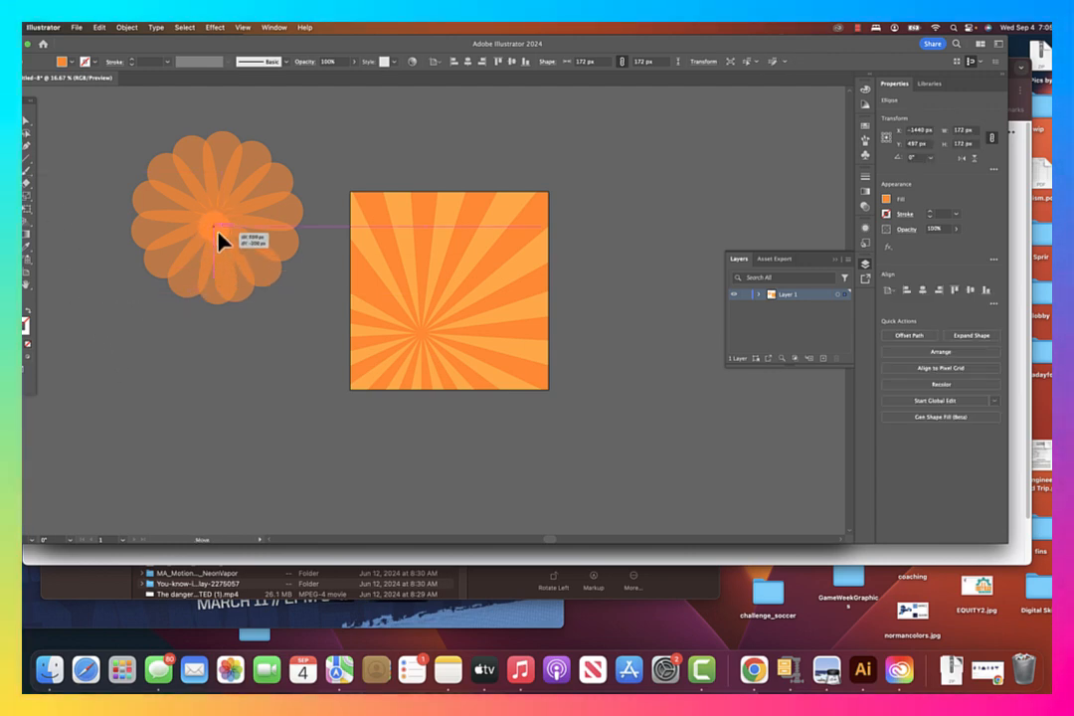
mouse_move(218, 238)
mouse_down()
mouse_move(257, 274)
mouse_move(235, 248)
mouse_up()
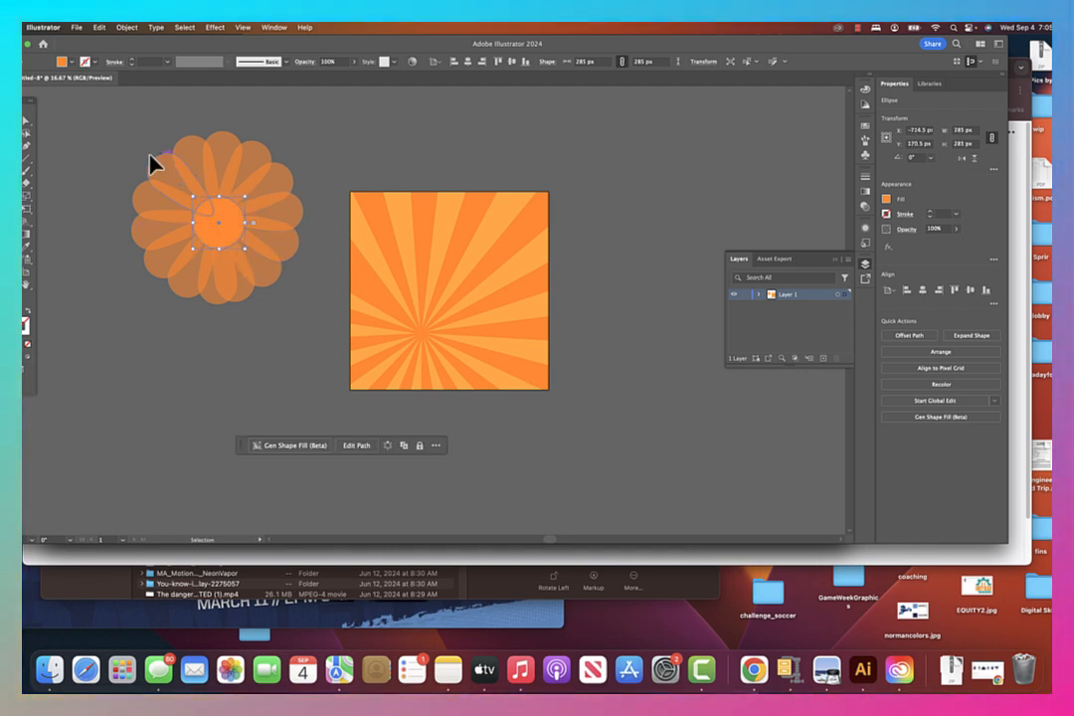
- Group the petals with the centre circle and move the grouped flower farther from the artboard, to about X -966, Y 243 px
key(super+a)
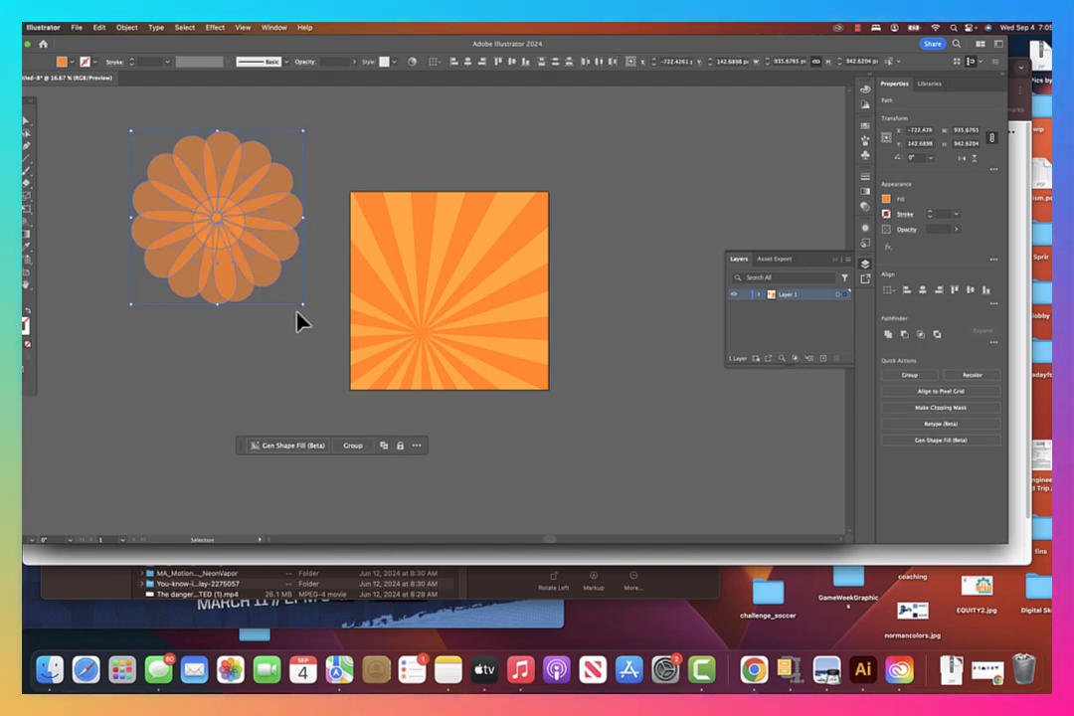
key(super+g)
key(v)
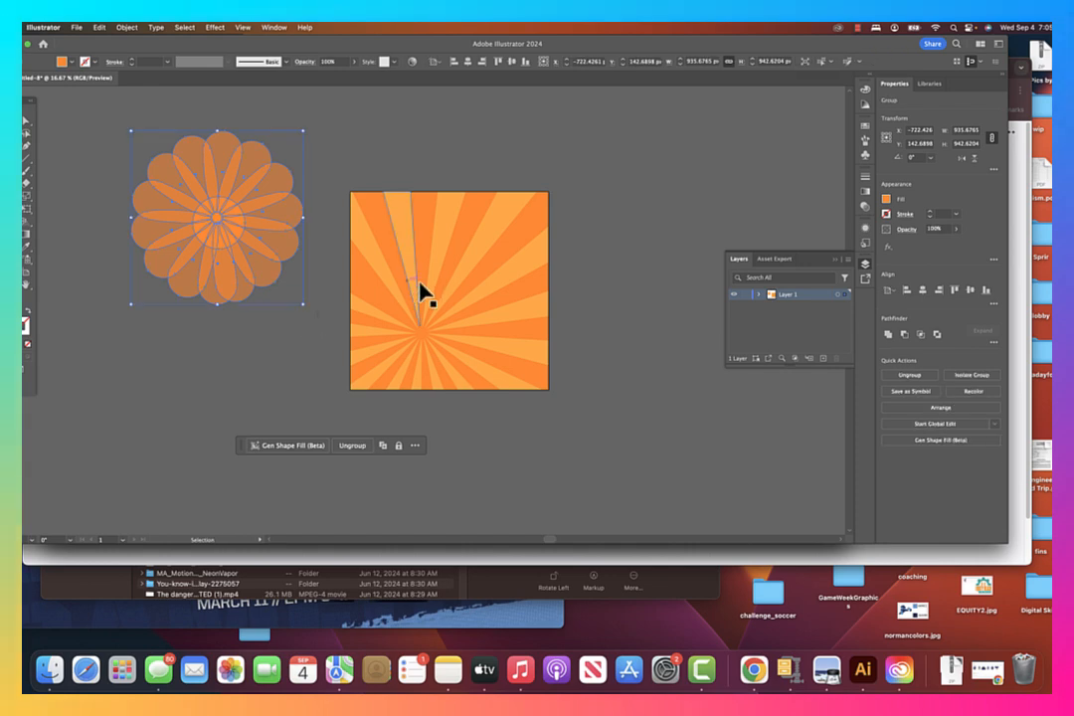
click(625, 298)
drag(226, 238, 177, 250)
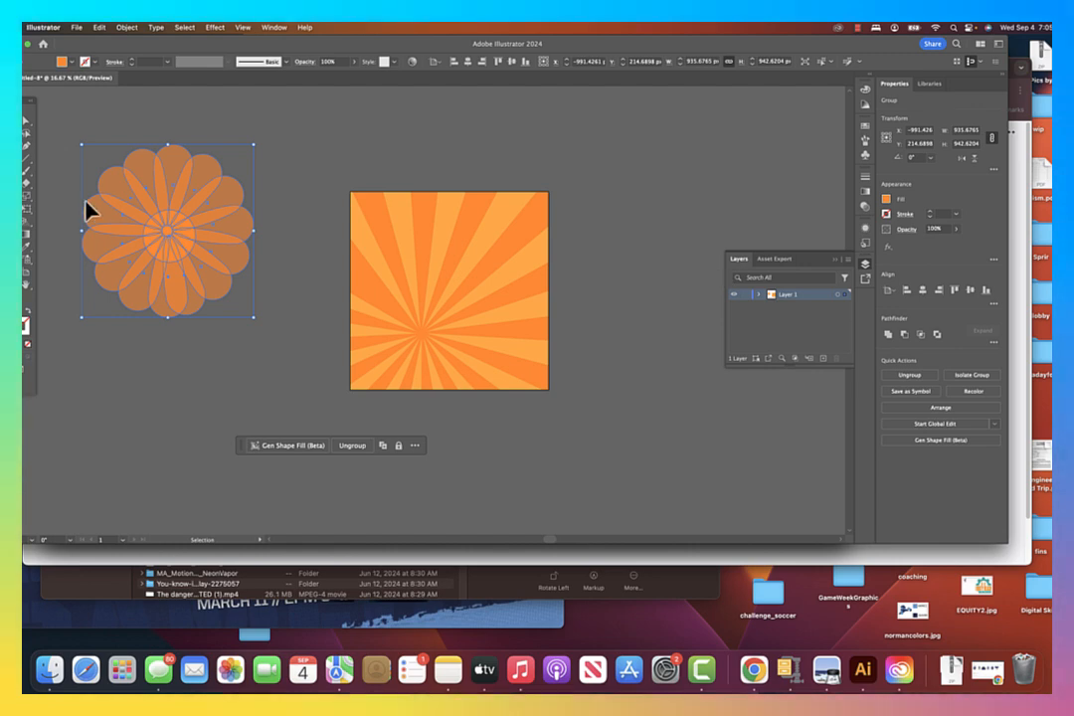
drag(159, 241, 165, 245)
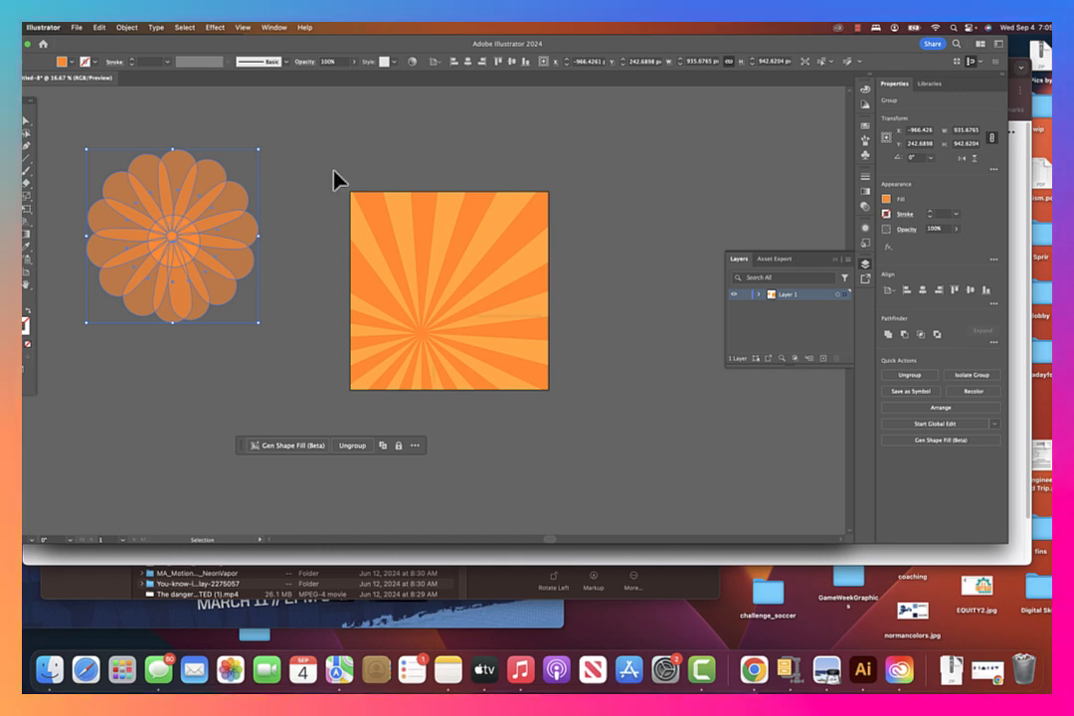
- Group all the sunburst shapes, keeping the group exactly on the artboard
scroll(338, 179, up, 3)
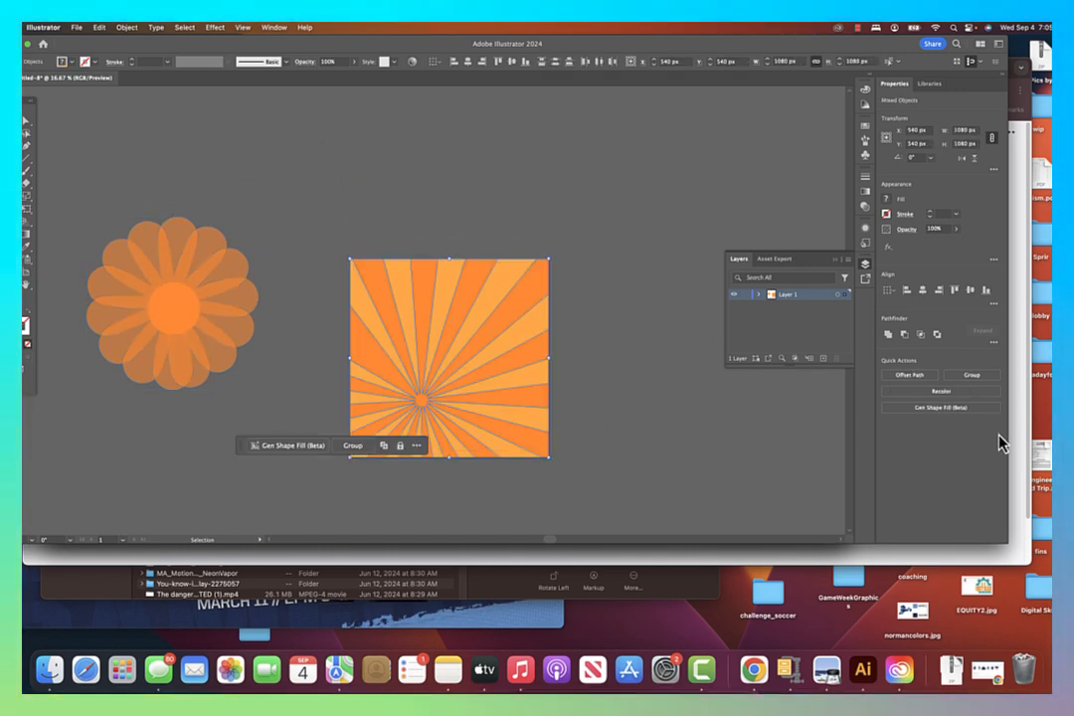
click(971, 376)
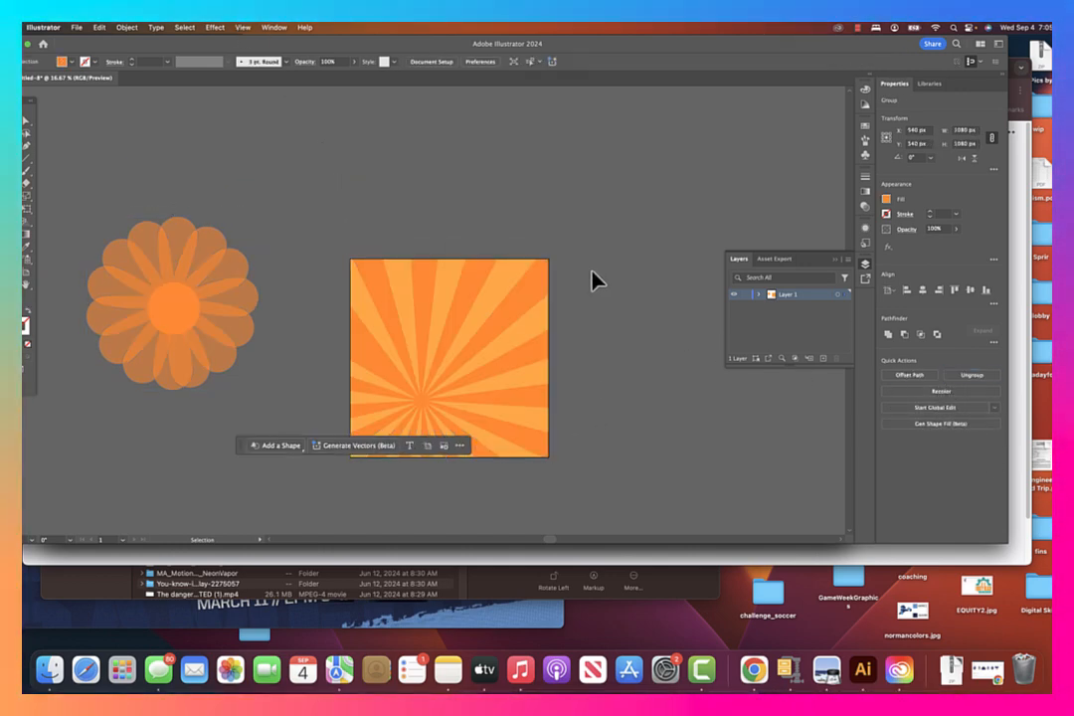
drag(443, 336, 497, 226)
key(super+z)
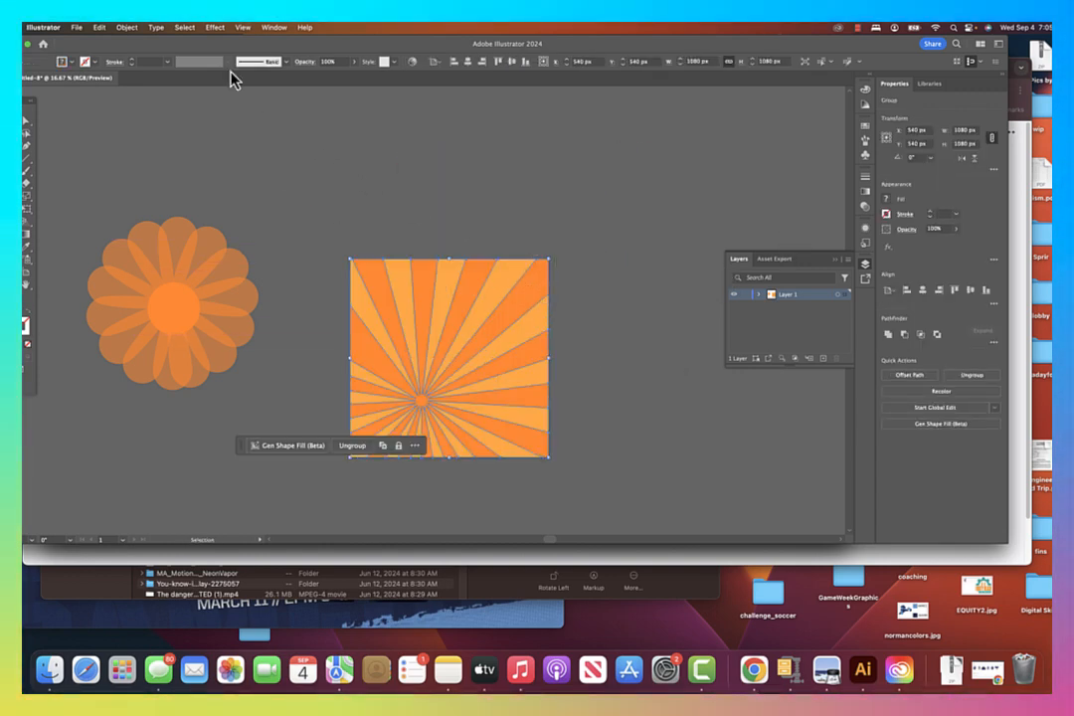
- Move the flower group to just above the artboard, undo the shift of the sunburst, and deselect everything
drag(149, 282, 434, 148)
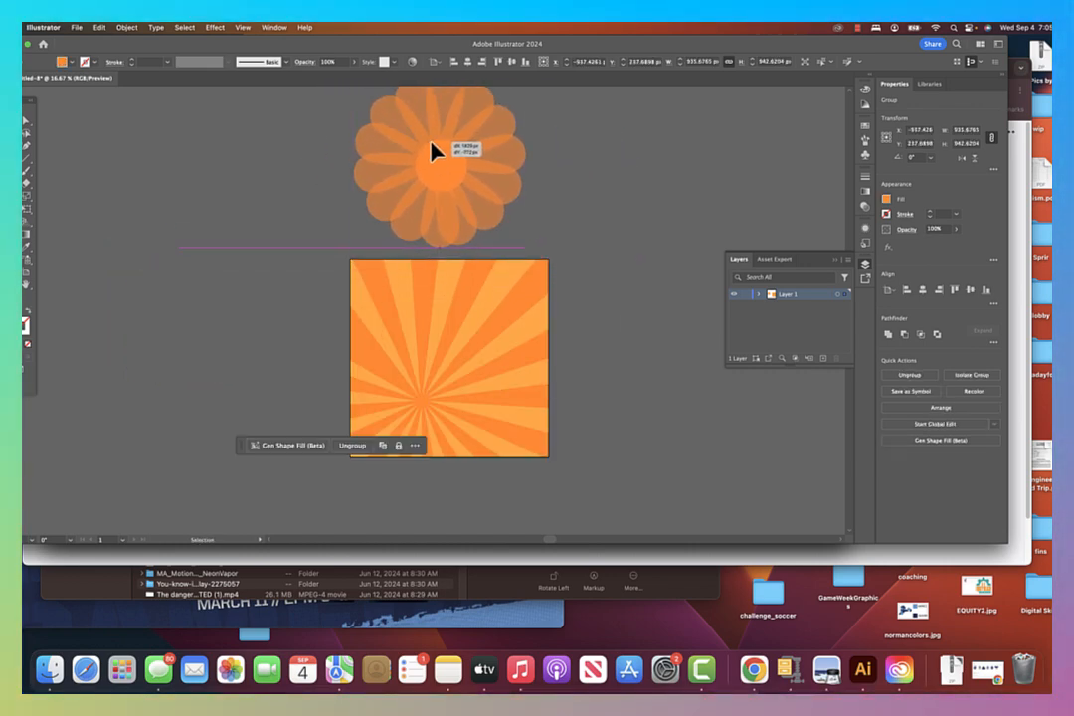
click(527, 425)
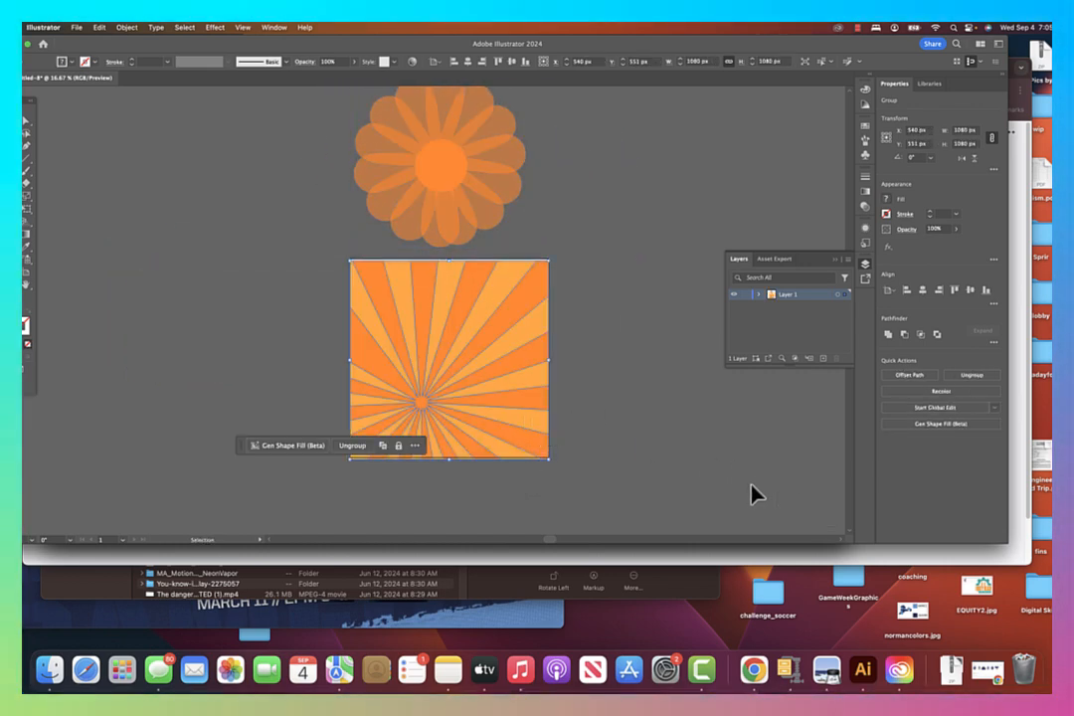
key(super+z)
click(647, 387)
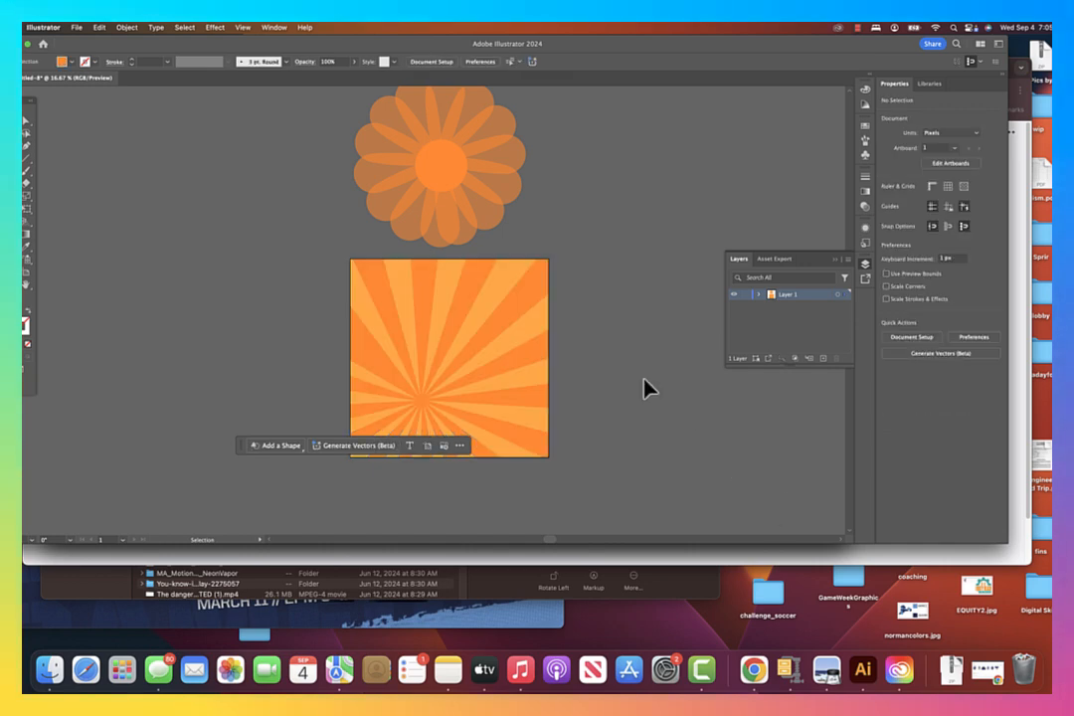
- Export the artwork in PNG format as burstflower.png into the Challenges folder on the Desktop, without limiting it to the artboard
click(77, 27)
mouse_move(106, 283)
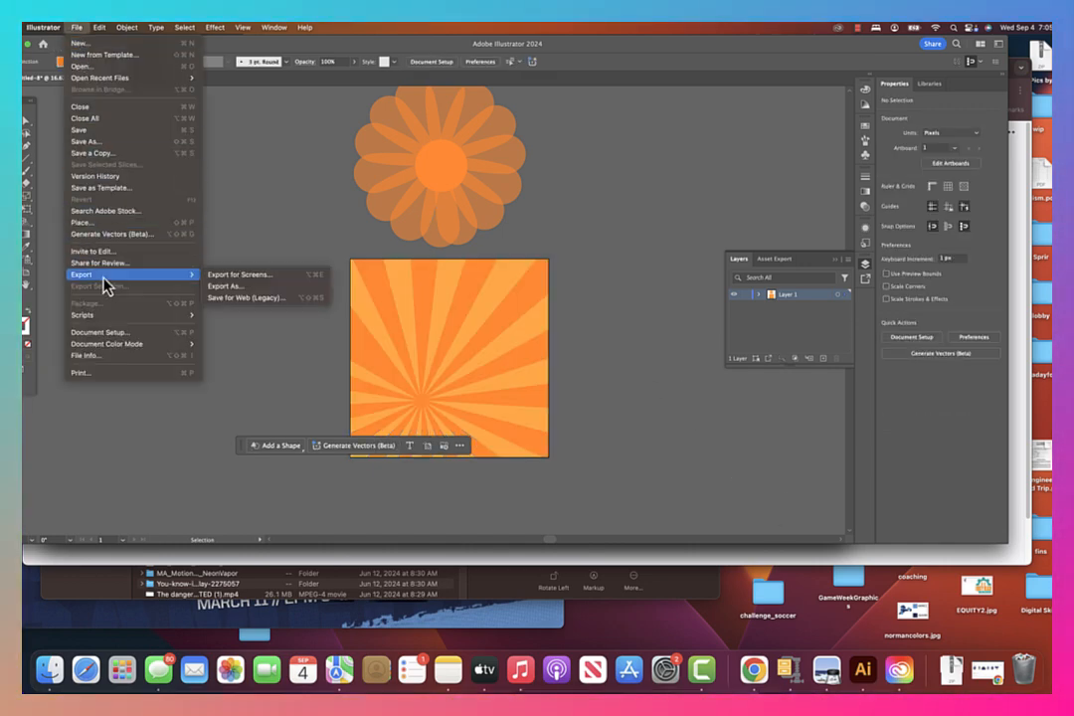
click(238, 286)
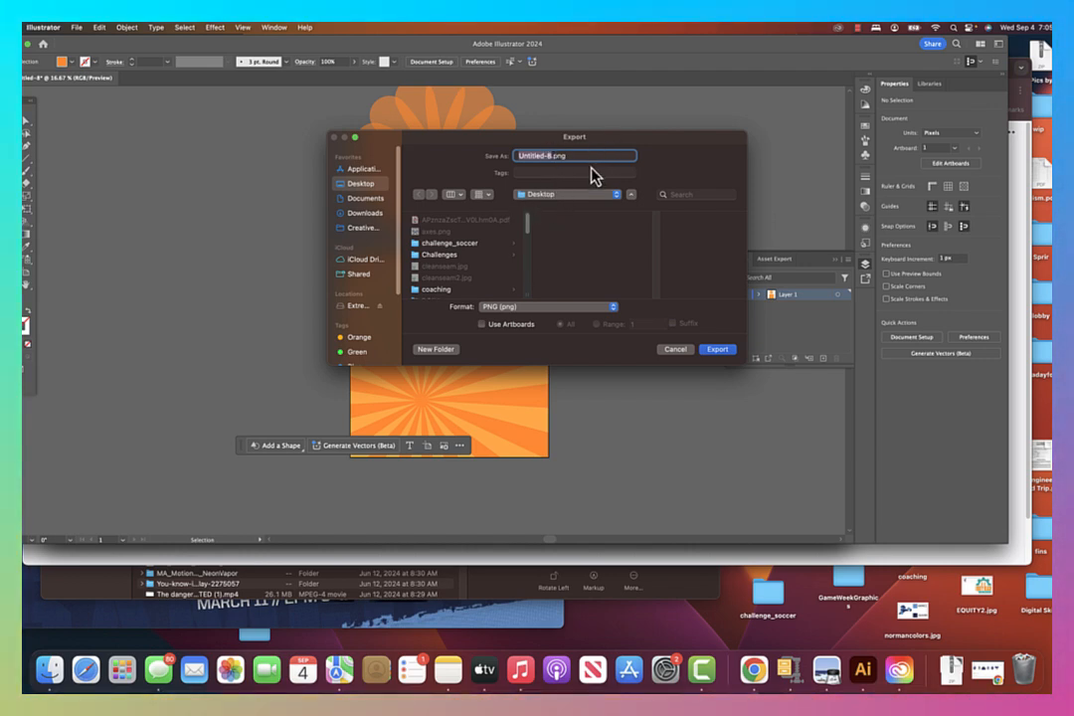
text(burst)
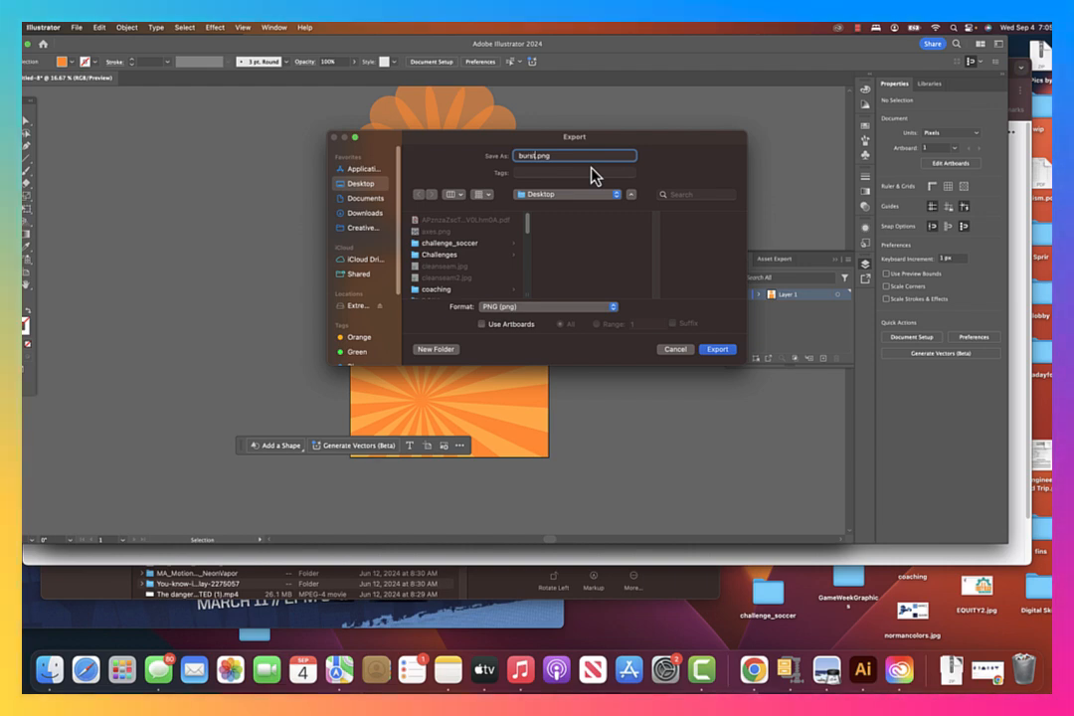
text(flower)
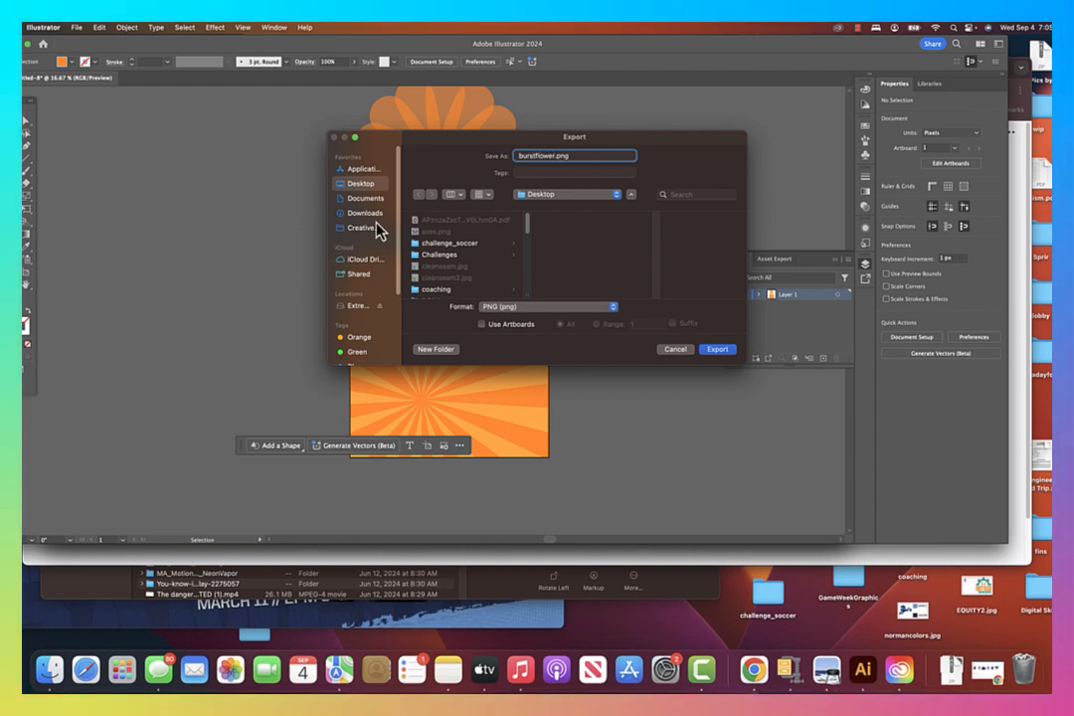
click(437, 254)
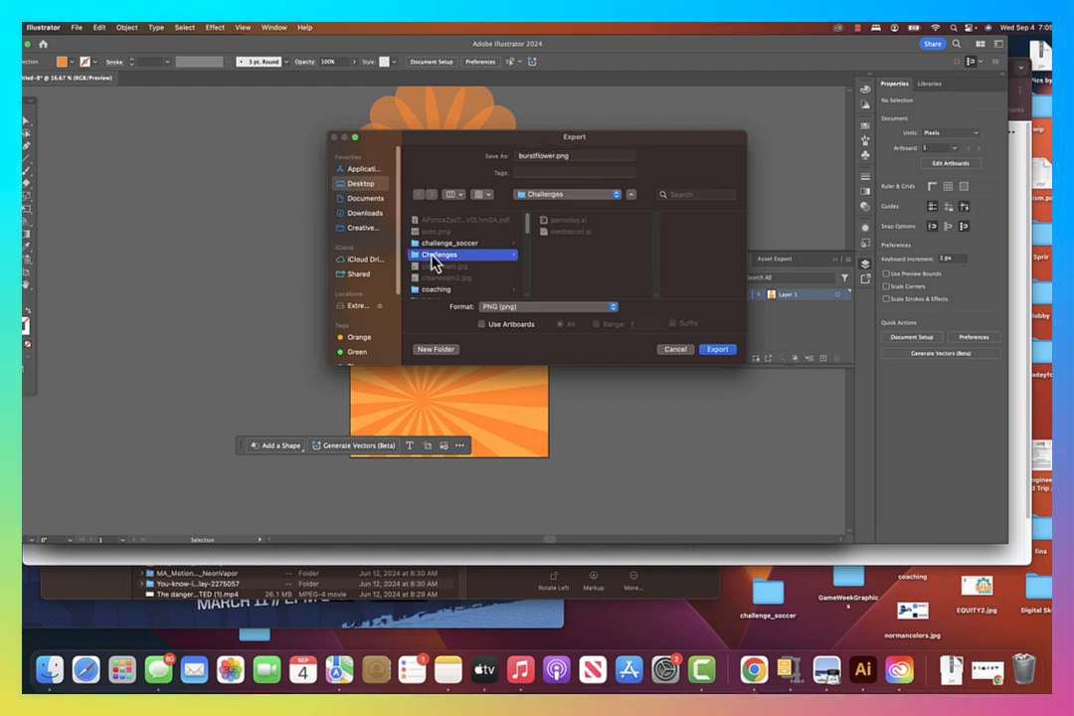
click(718, 350)
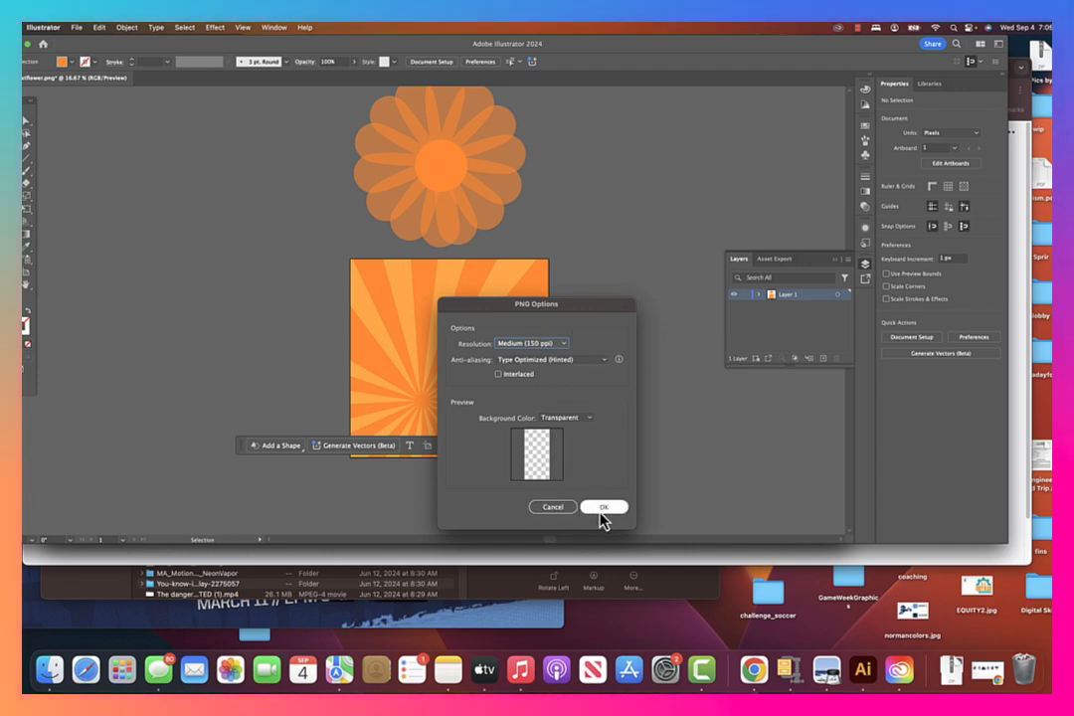
- Set the exported PNG's background color to White
click(585, 430)
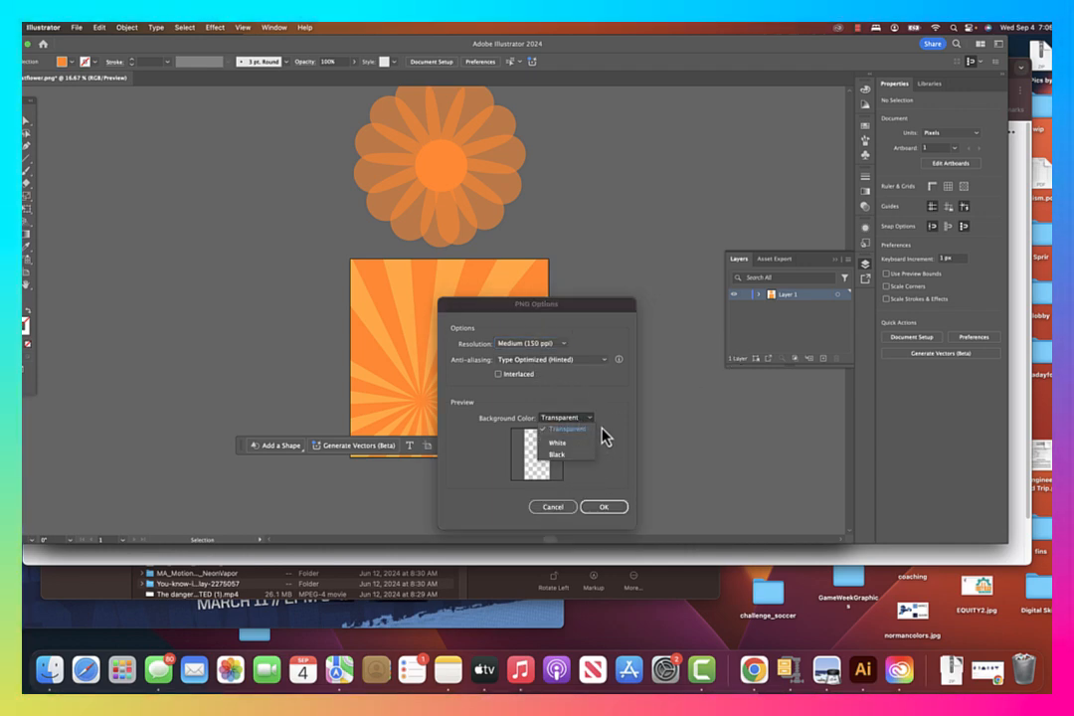
click(605, 433)
click(588, 423)
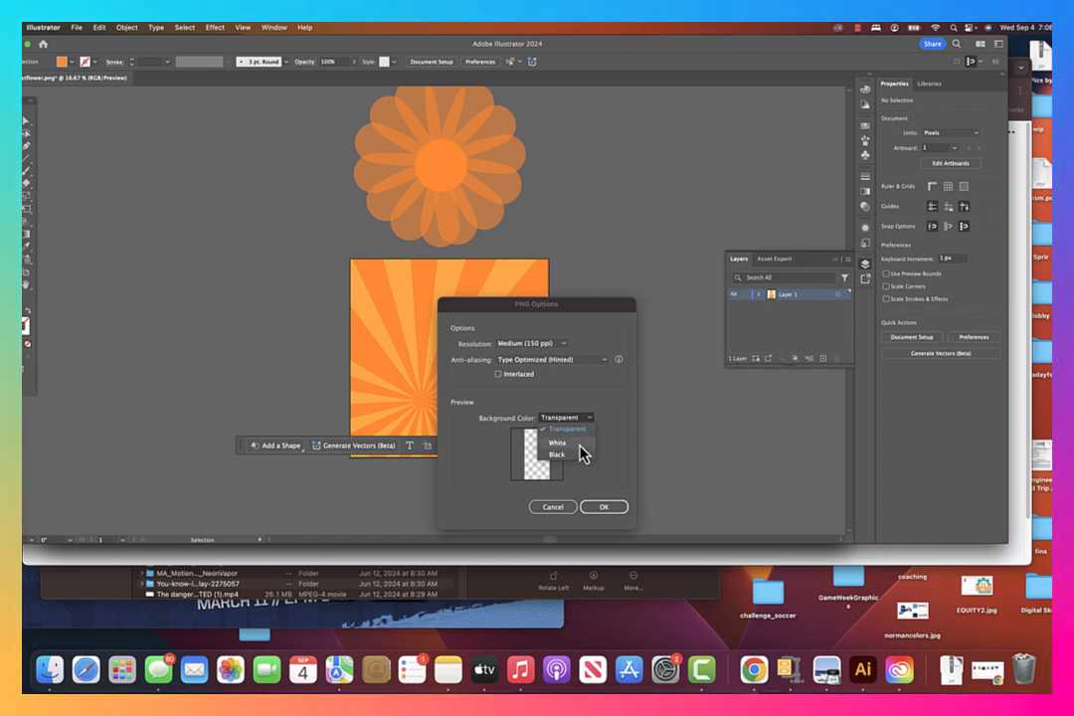
click(576, 444)
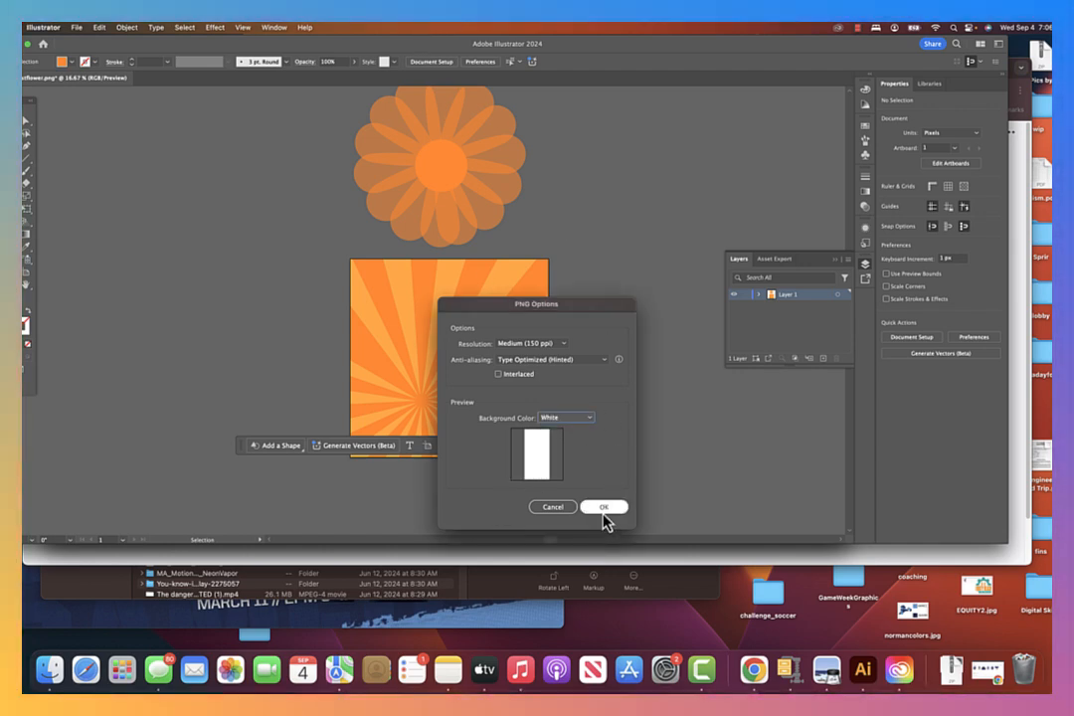